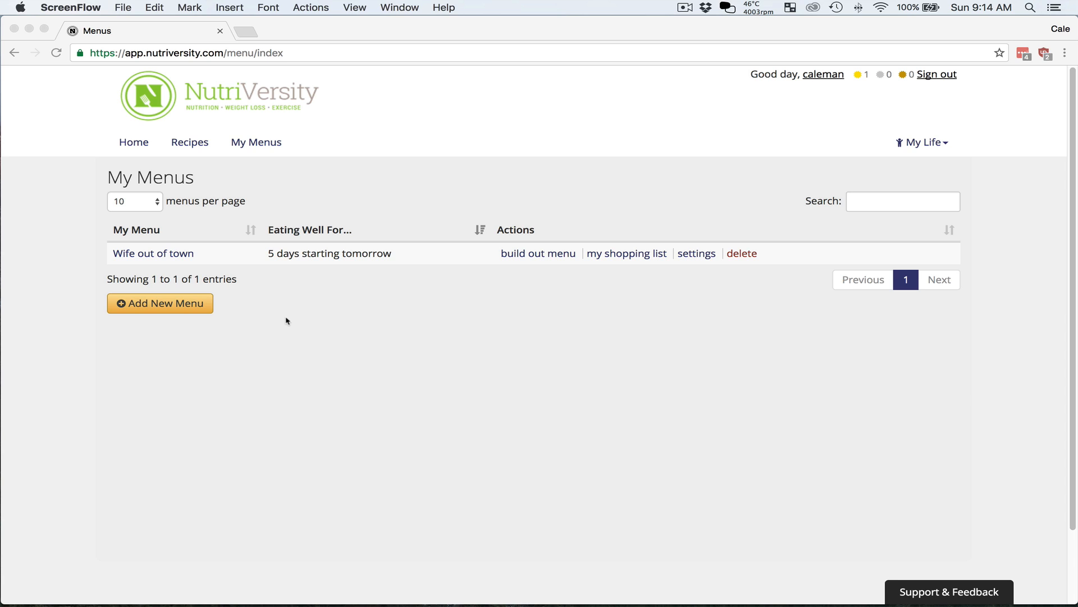
Create a new menu named "New" starting 01/09/2017 with a length of 5 days, and proceed to choosing its recipes
left_click(272, 166)
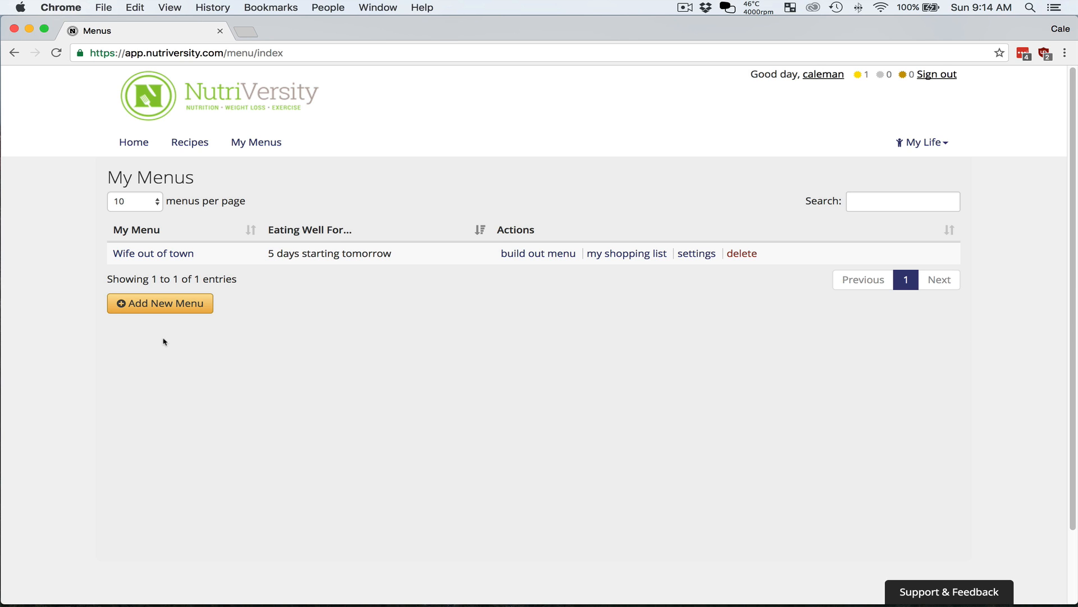
left_click(181, 305)
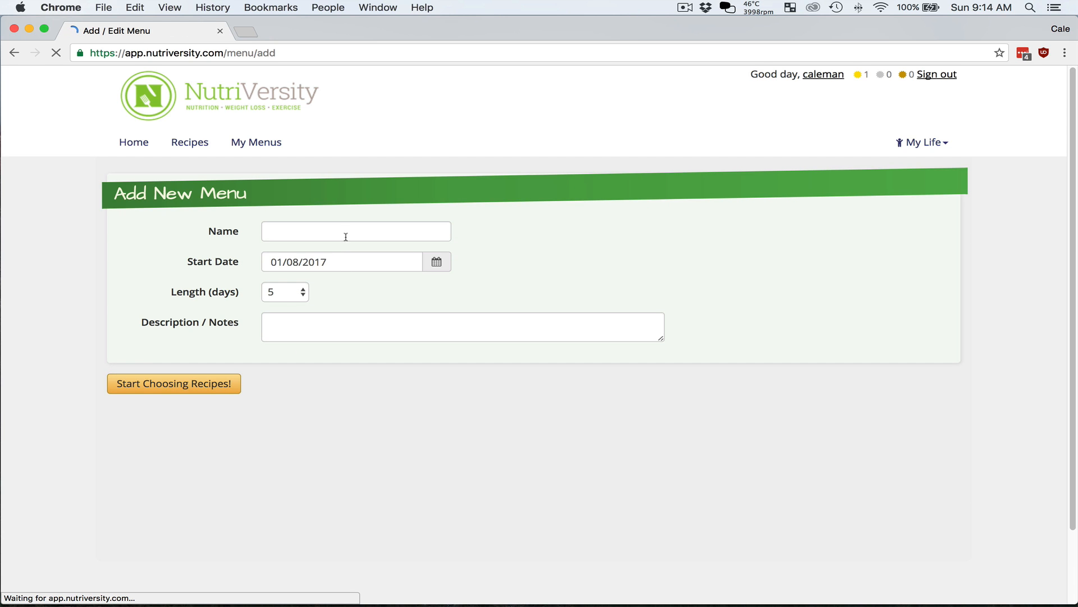
left_click(345, 233)
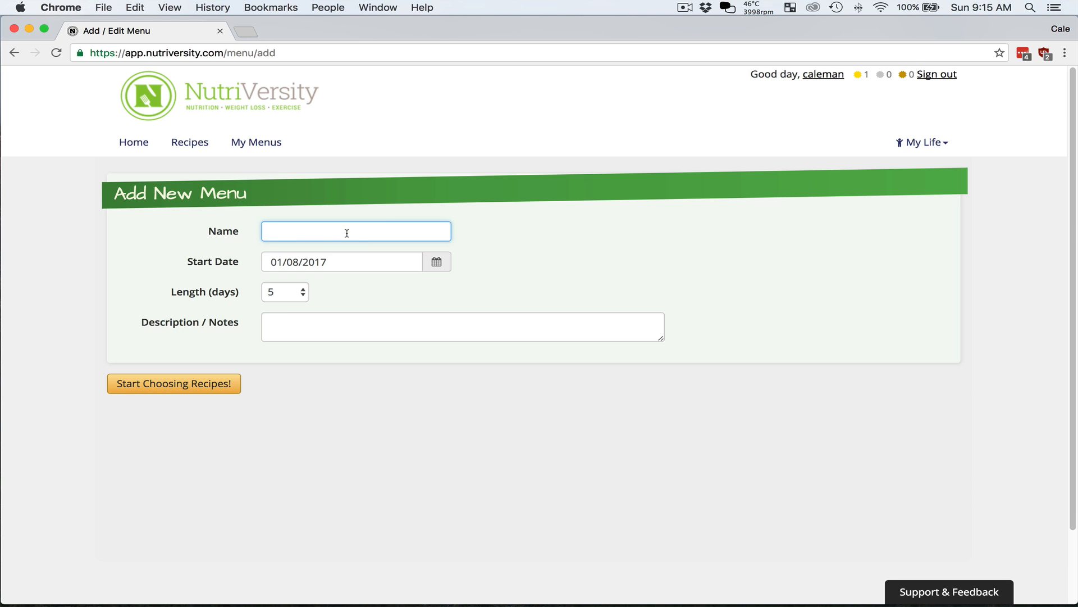
type("New")
key("Tab")
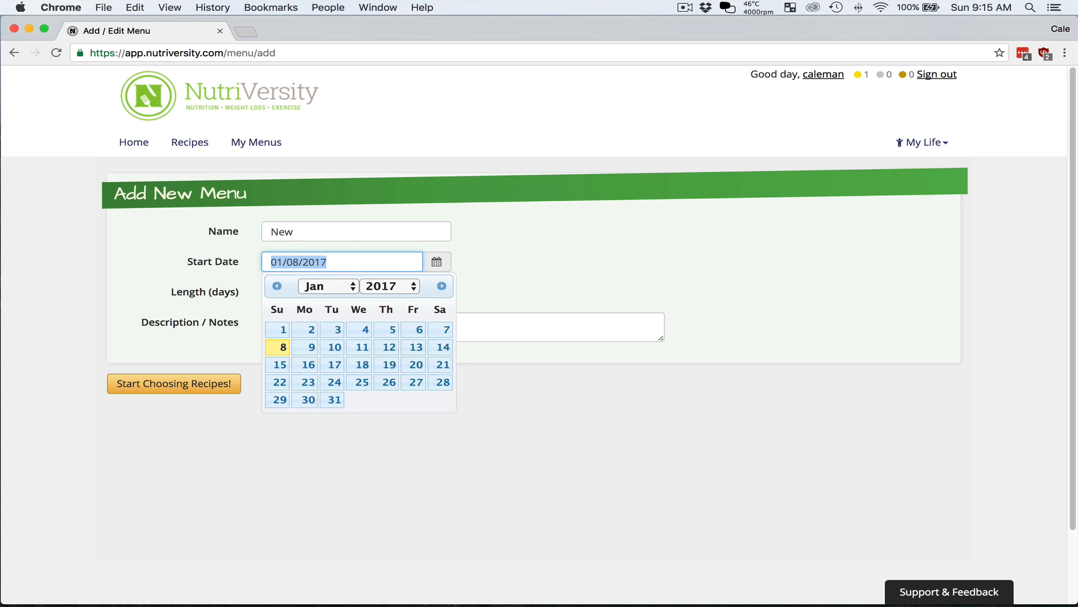
left_click(308, 346)
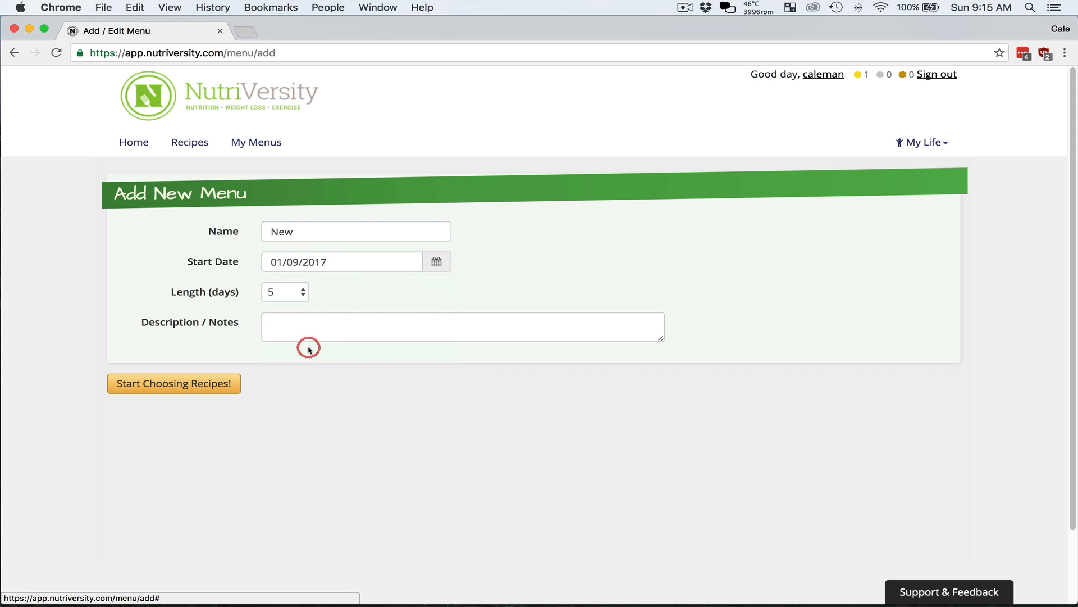
left_click(289, 287)
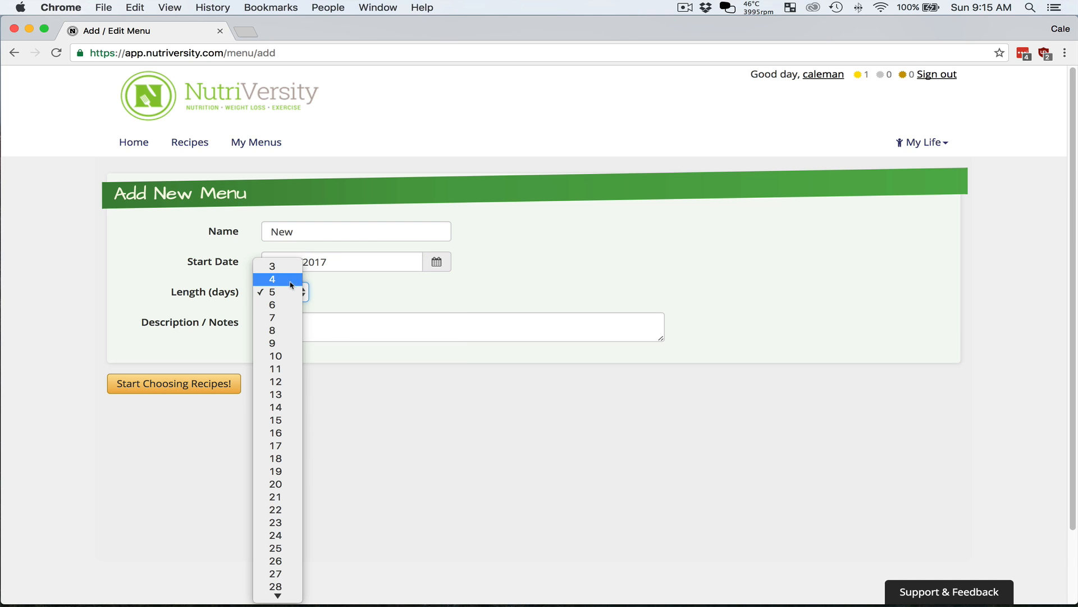
left_click(289, 291)
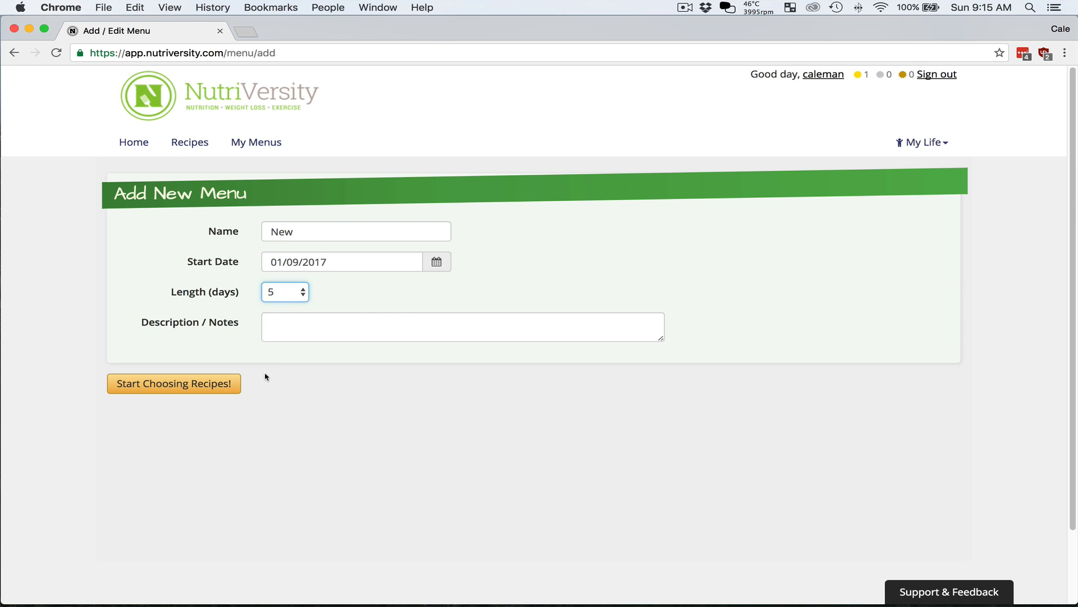
left_click(212, 385)
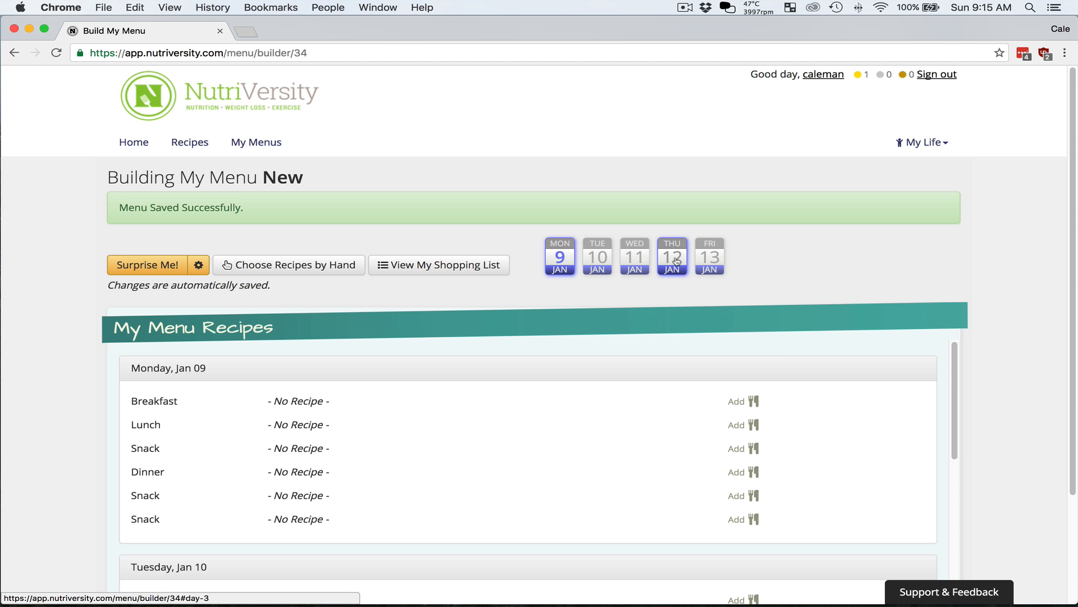
Choose recipes by hand and assign Bacon Egg and Cheese Breakfast Sandwich to the Monday, Jan 09 breakfast
scroll(769, 385, "down", 10)
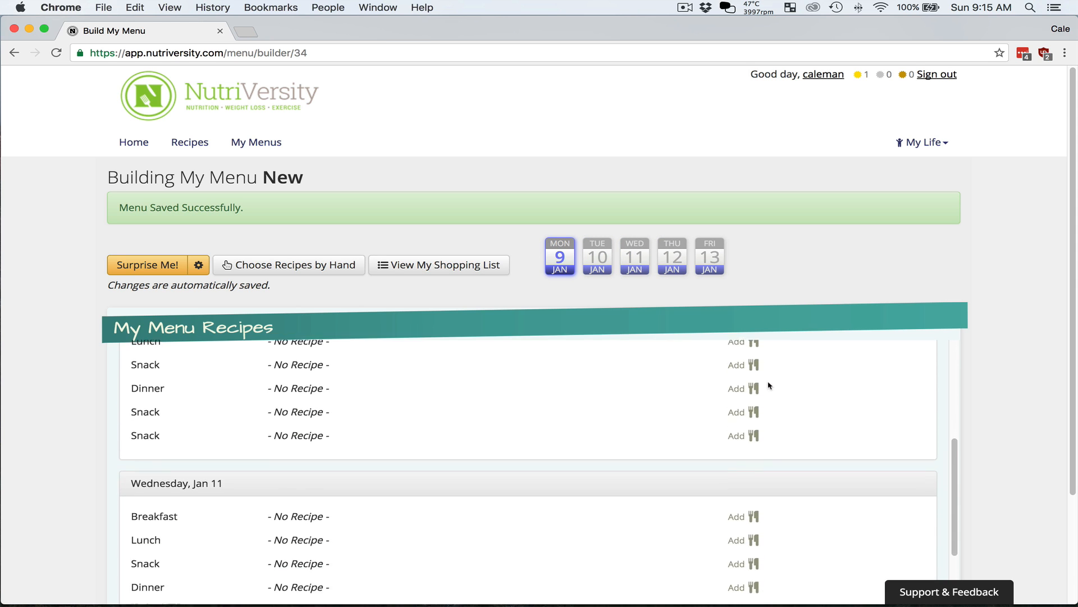
scroll(769, 384, "down", 10)
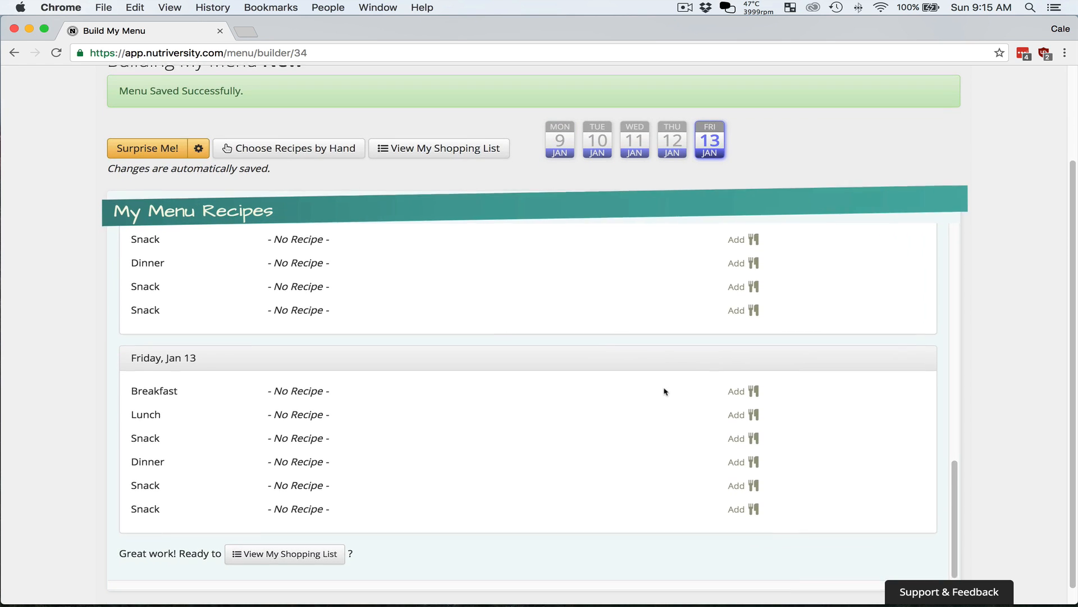
scroll(741, 337, "up", 3)
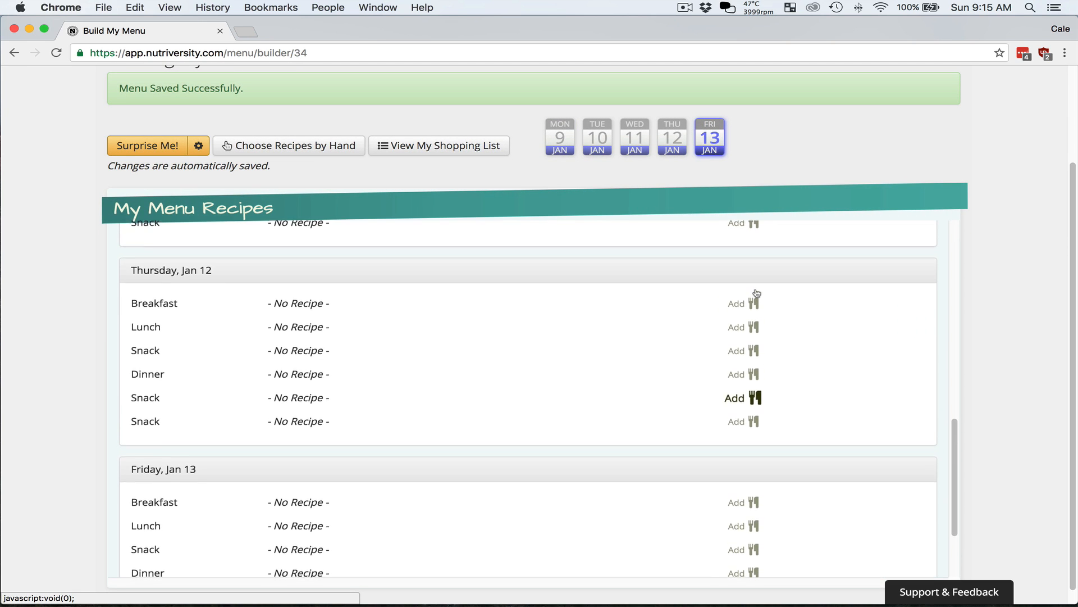
left_click(645, 135)
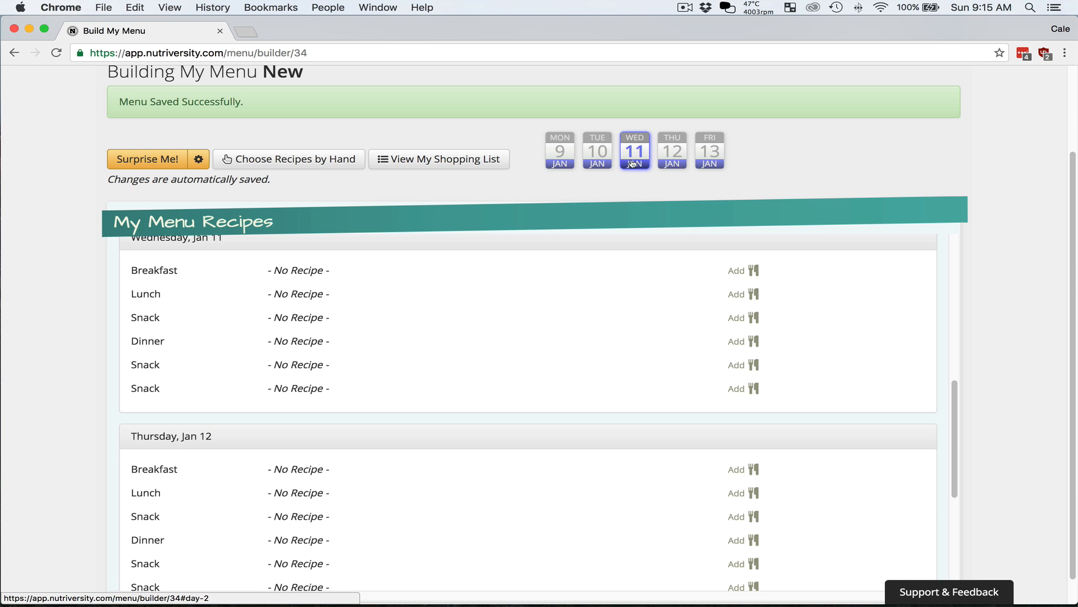
scroll(775, 291, "up", 10)
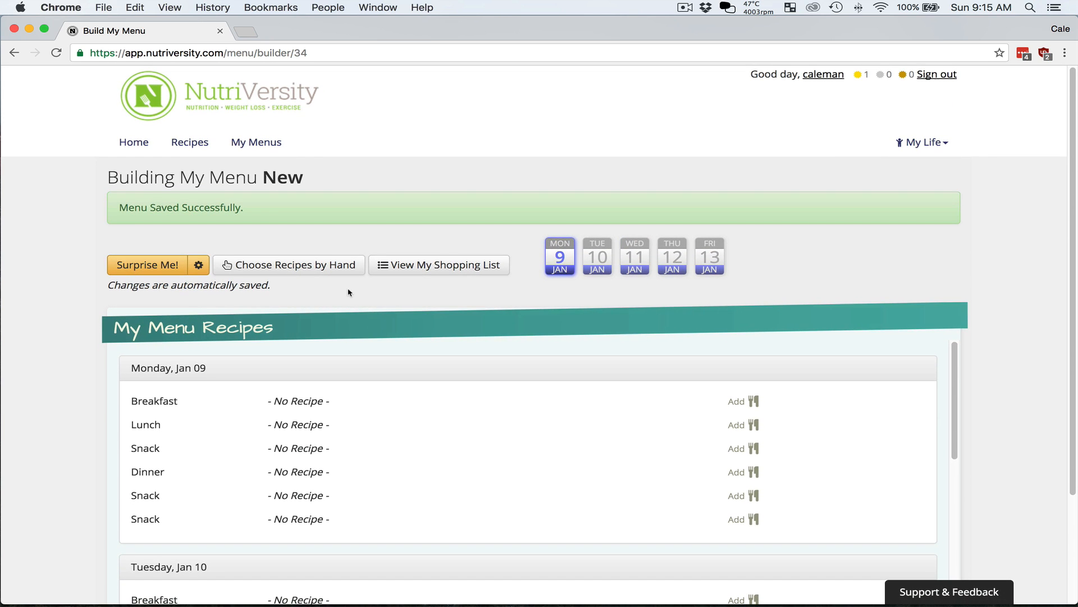
left_click(313, 266)
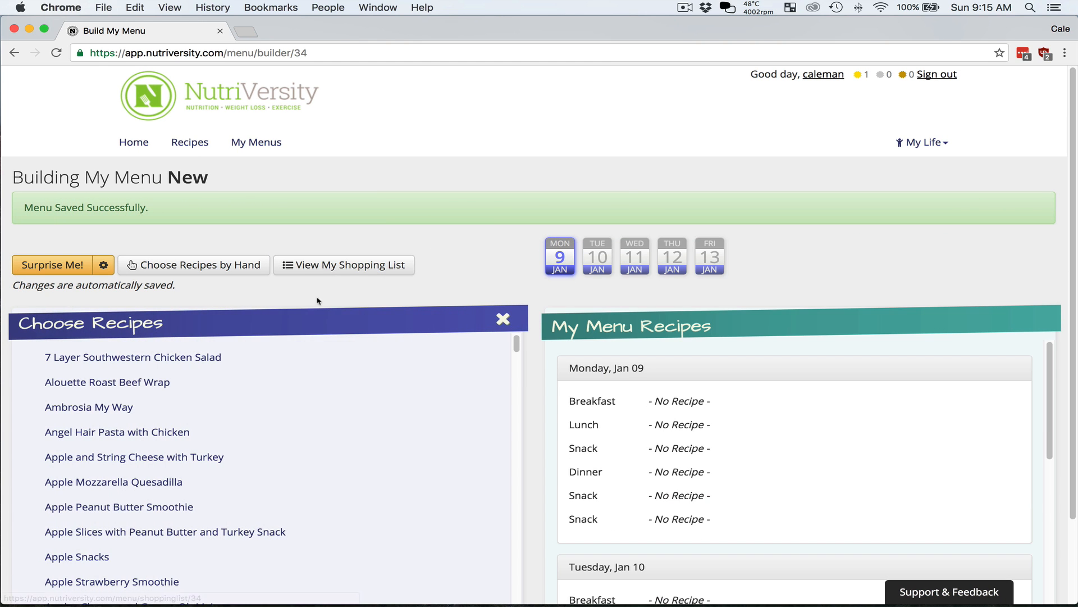
scroll(313, 300, "down", 2)
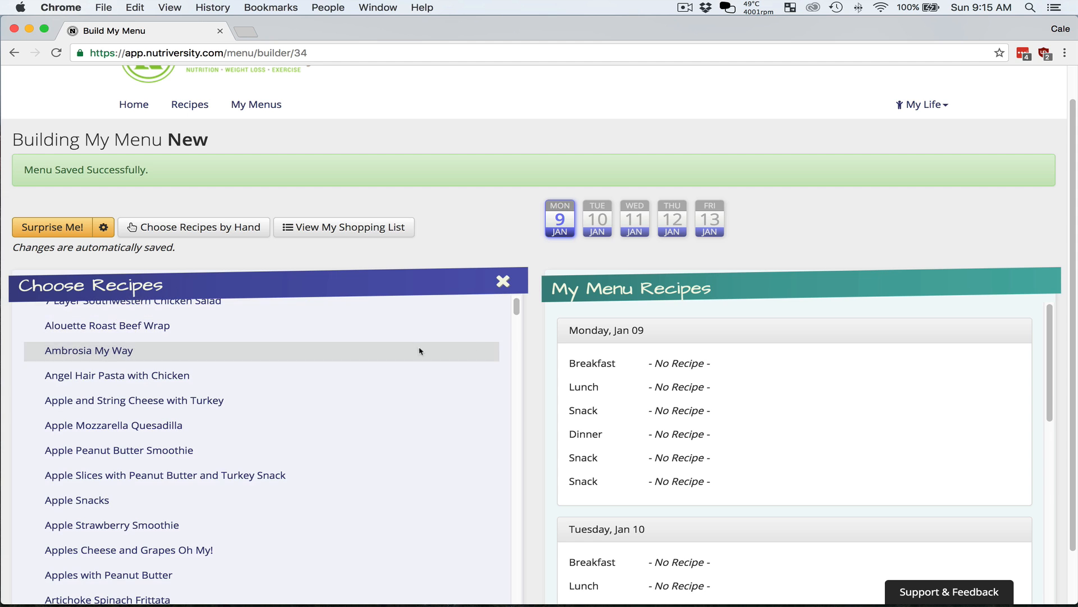
scroll(532, 346, "down", 3)
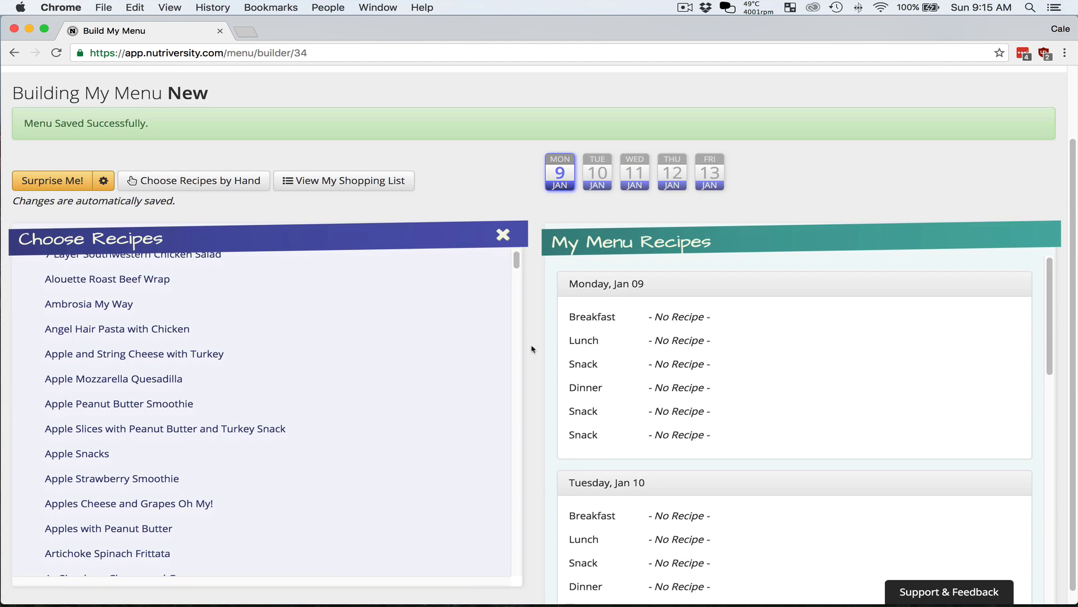
scroll(299, 347, "down", 6)
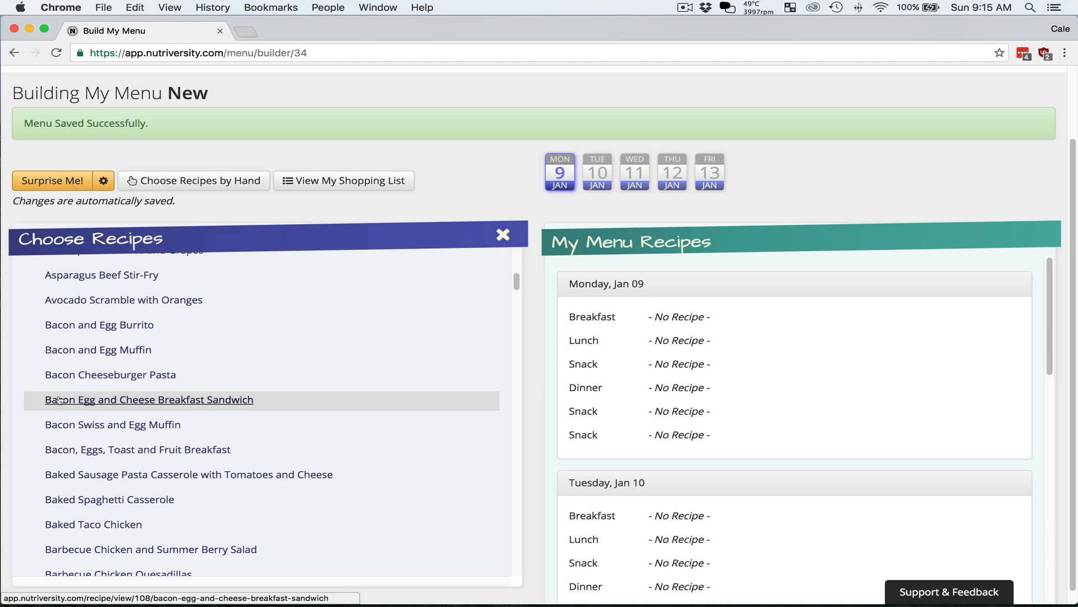
mouse_move(38, 398)
left_mouse_down()
mouse_move(536, 364)
mouse_move(488, 363)
mouse_move(559, 294)
mouse_move(579, 321)
left_mouse_up()
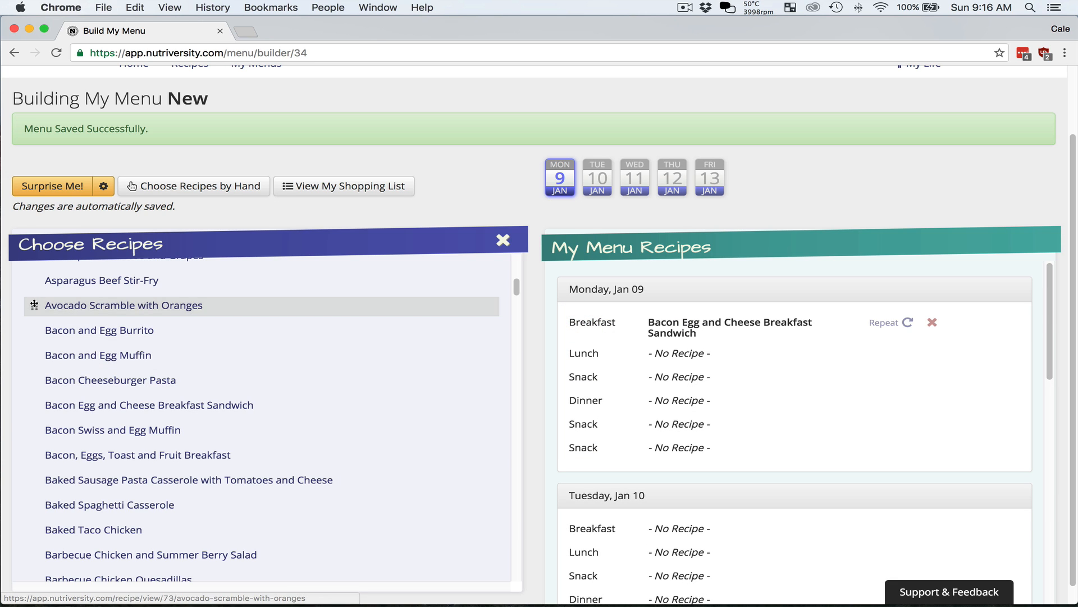
Assign Avocado Scramble with Oranges to Tuesday's breakfast and Baked Taco Chicken to Monday's dinner, closing the recipe list when done
mouse_move(59, 311)
left_mouse_down()
mouse_move(356, 479)
mouse_move(576, 525)
mouse_move(556, 510)
left_mouse_up()
scroll(537, 501, "down", 1)
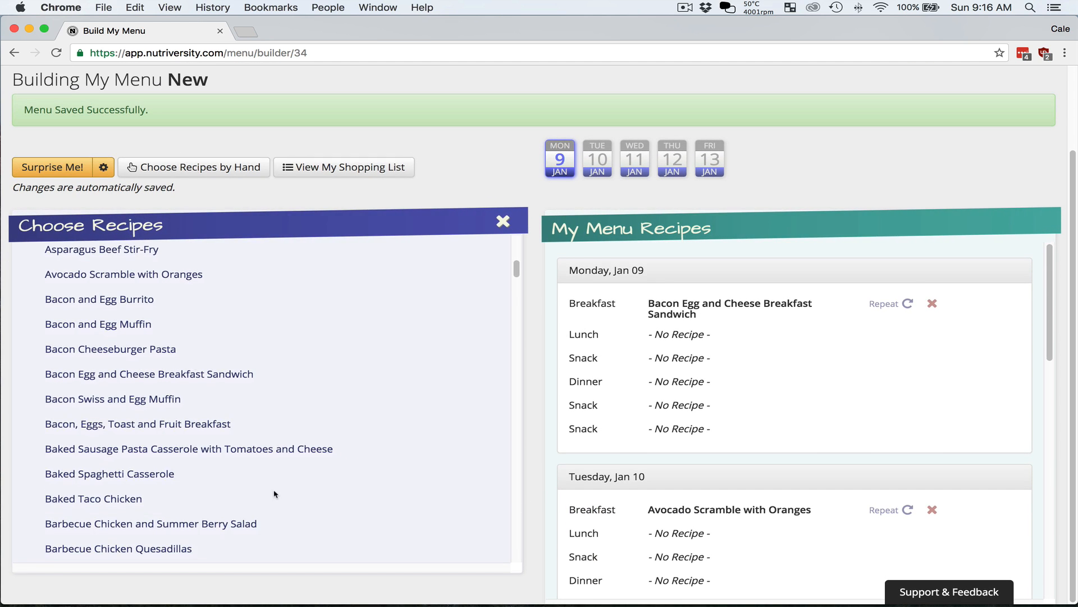
scroll(271, 489, "down", 3)
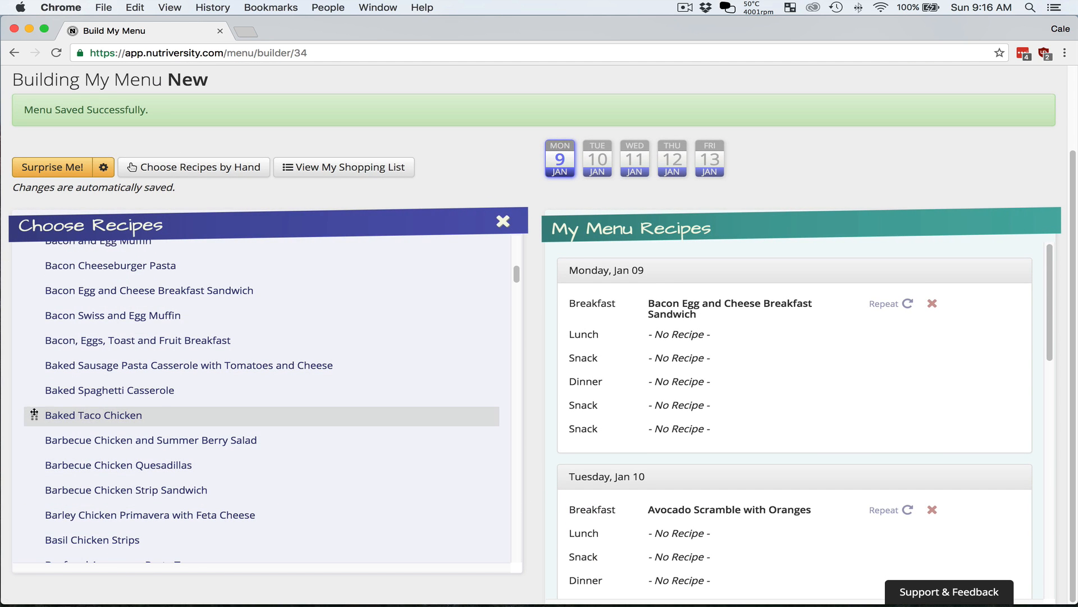
left_click_drag(34, 415, 548, 379)
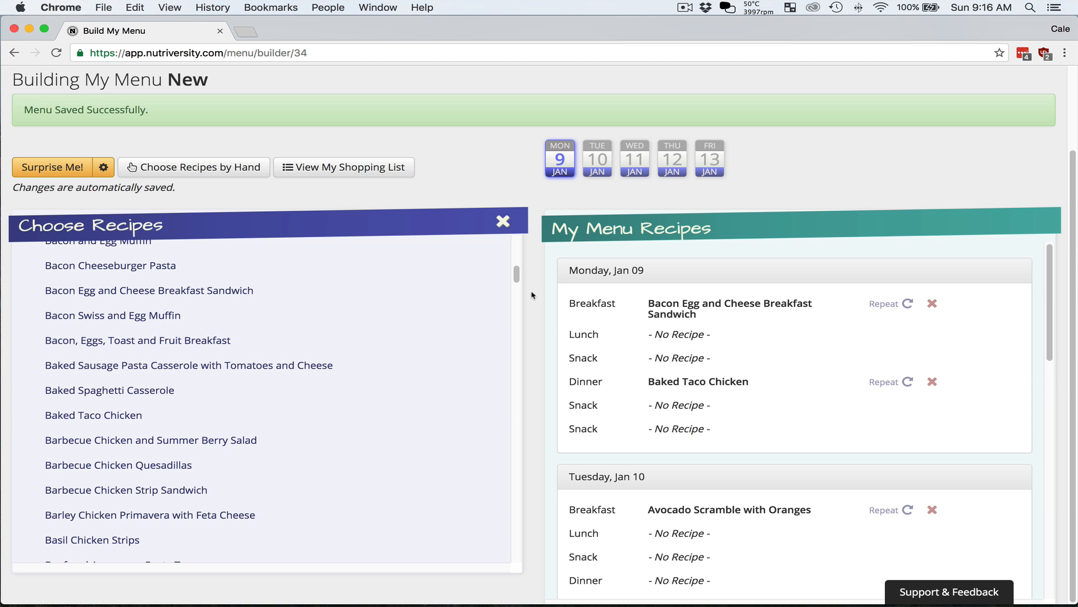
left_click(503, 221)
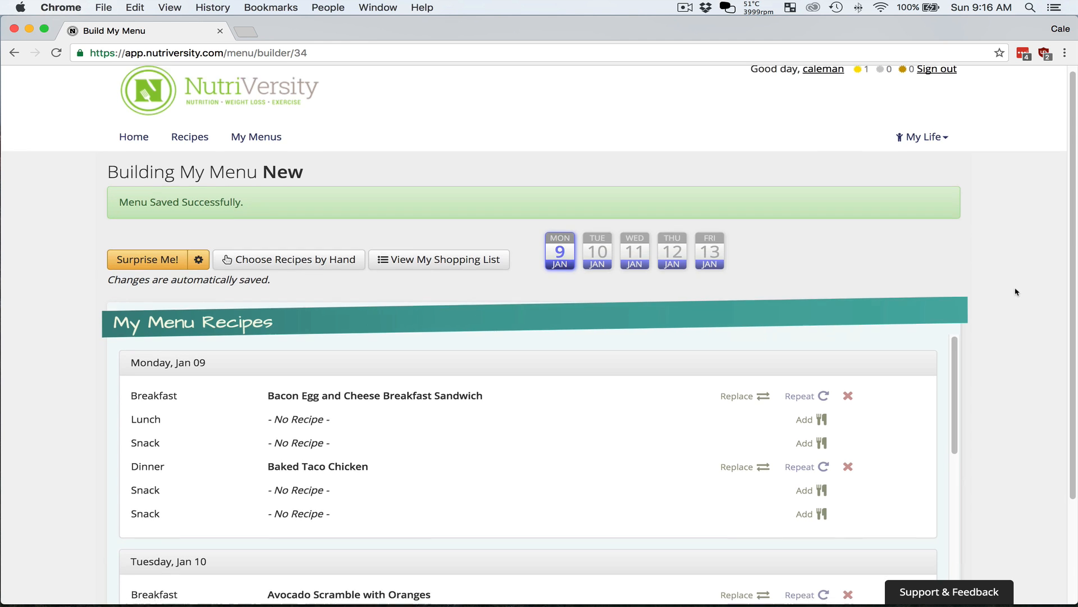
Add a suggested recipe to the Monday, Jan 09 lunch and keep replacing it until Chicken Quesadillas is picked
scroll(1018, 292, "down", 3)
scroll(487, 275, "down", 1)
scroll(490, 298, "down", 5)
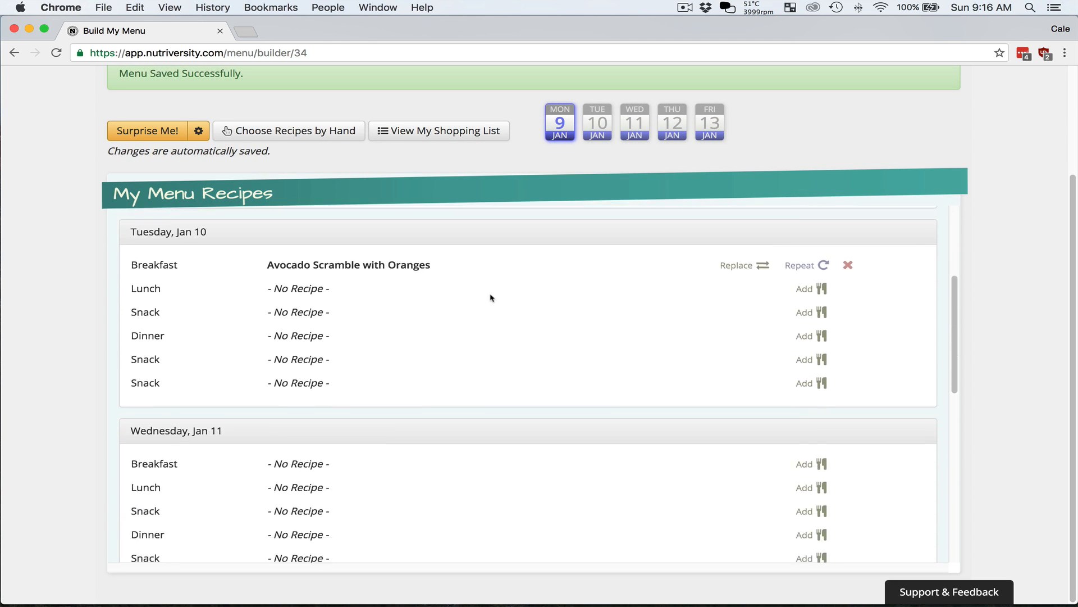
scroll(491, 298, "up", 5)
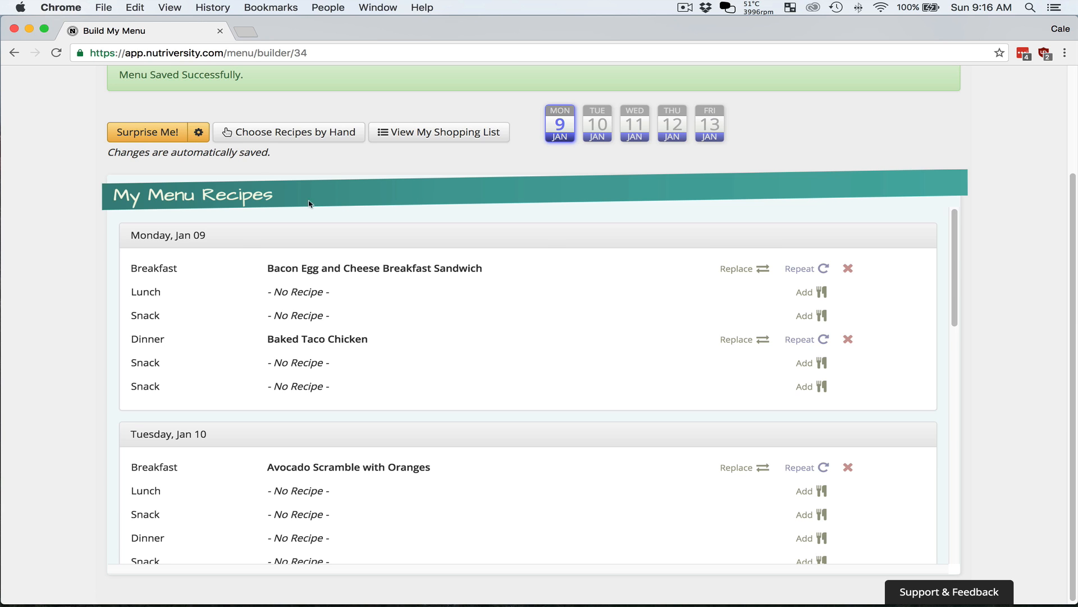
left_click(824, 293)
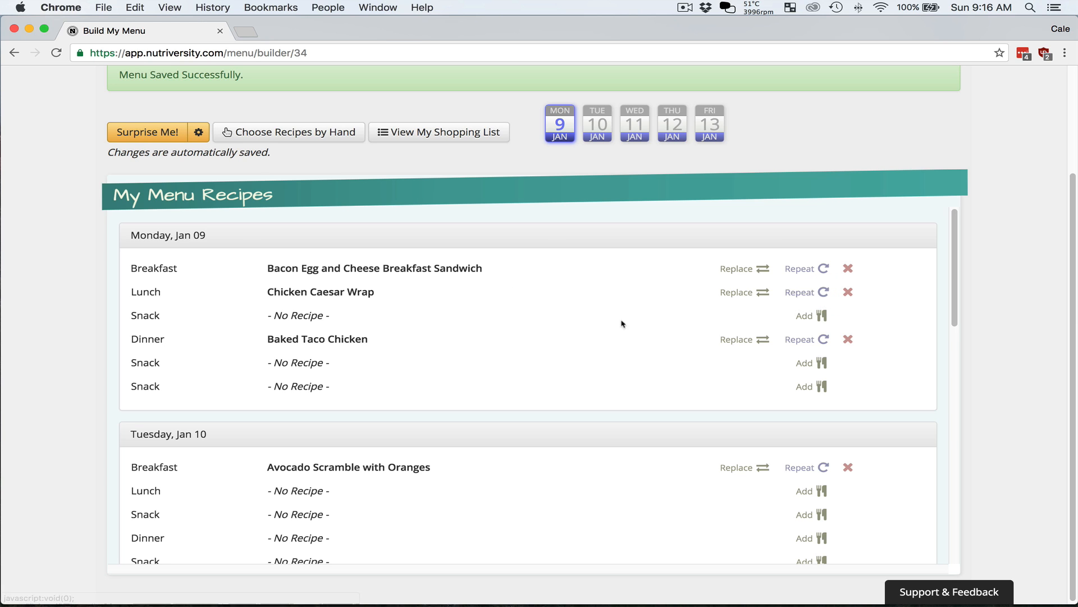
left_click(738, 297)
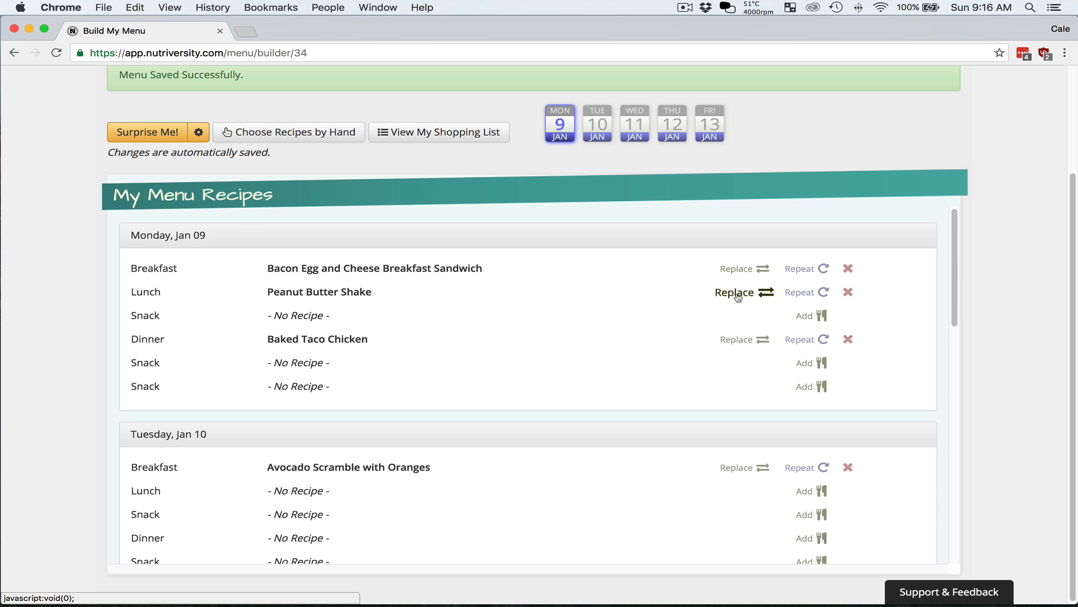
left_click(739, 297)
left_click(738, 297)
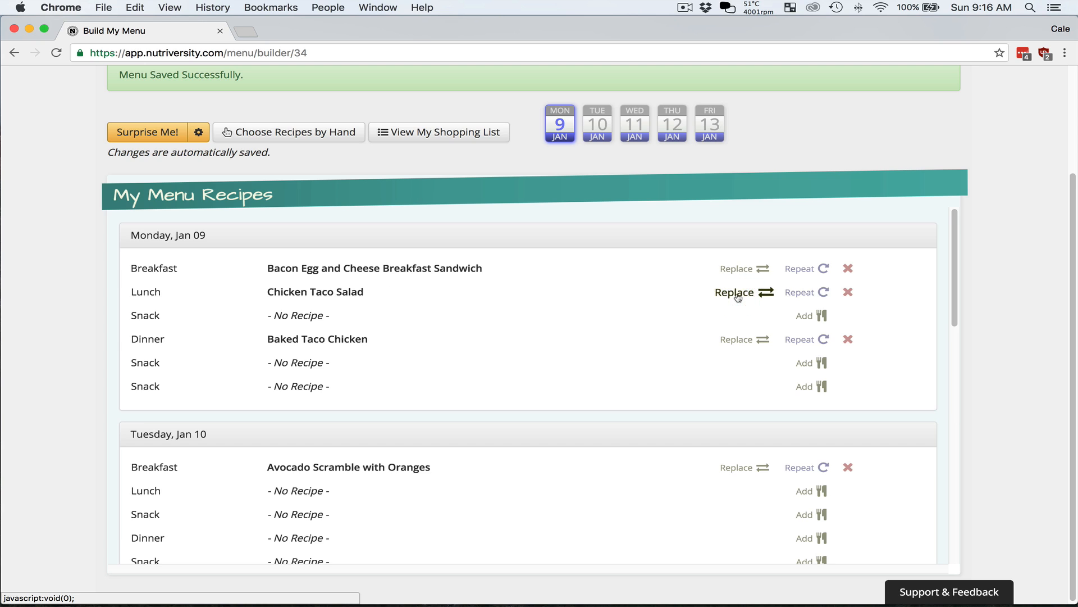
left_click(738, 297)
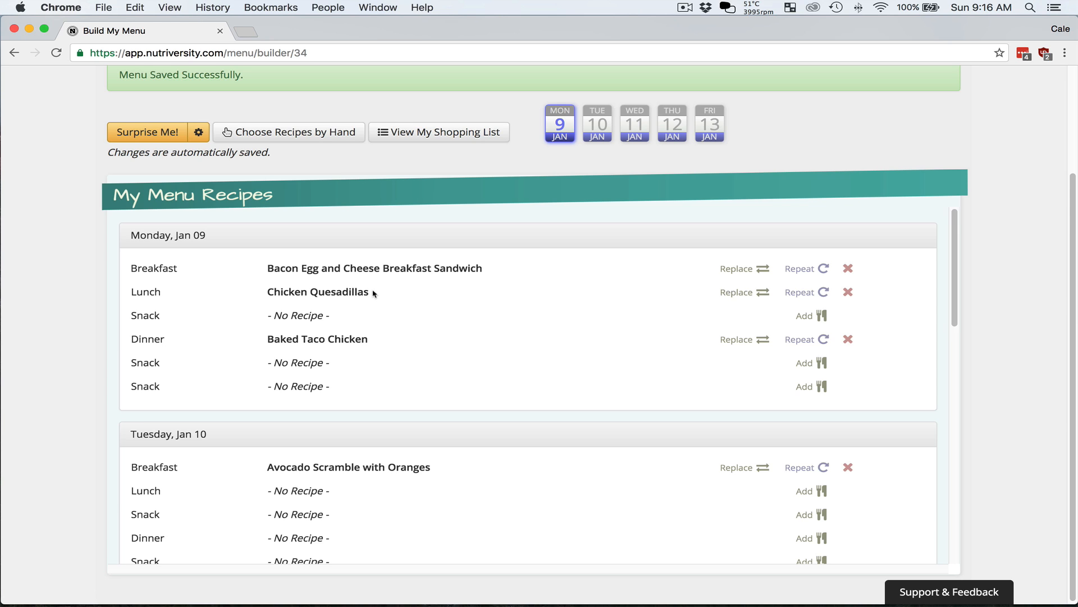
Repeat Monday's Chicken Quesadillas for all lunches and check the menu through Friday, Jan 13
left_click(815, 293)
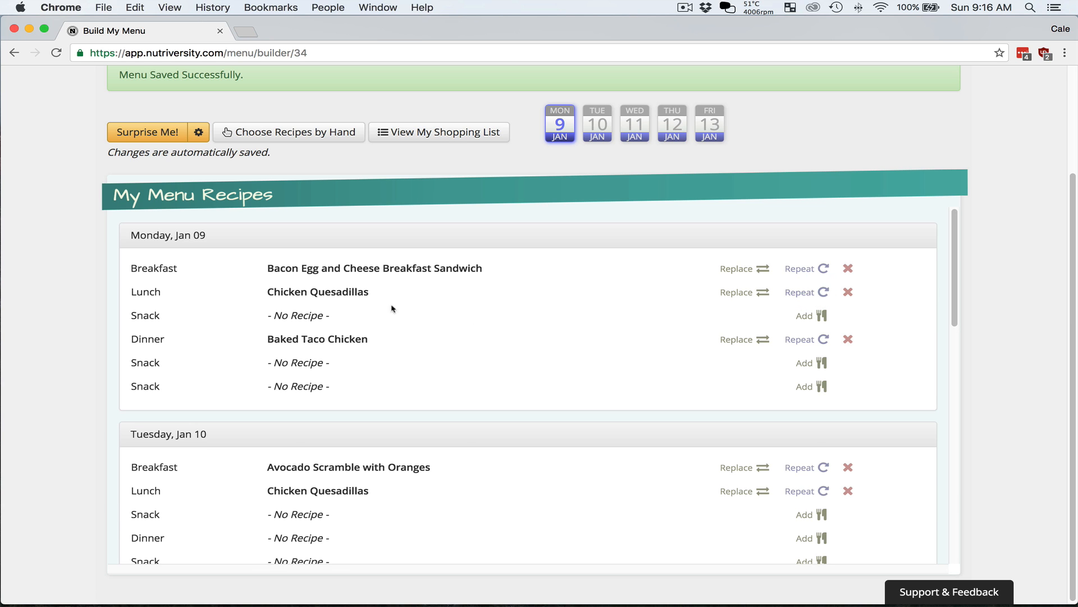
scroll(500, 482, "down", 5)
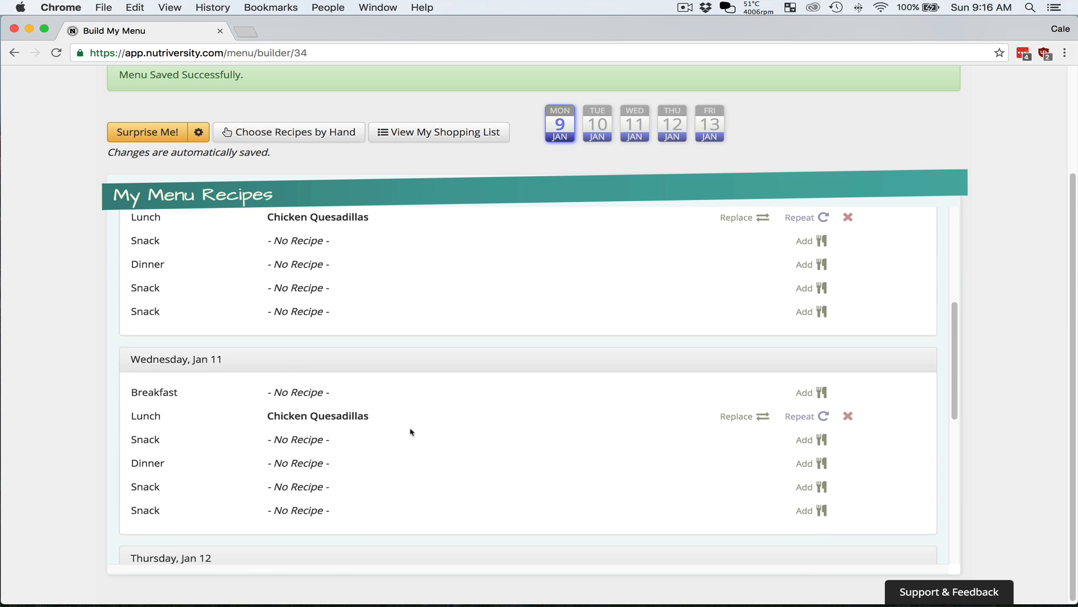
scroll(464, 423, "down", 4)
scroll(494, 426, "down", 5)
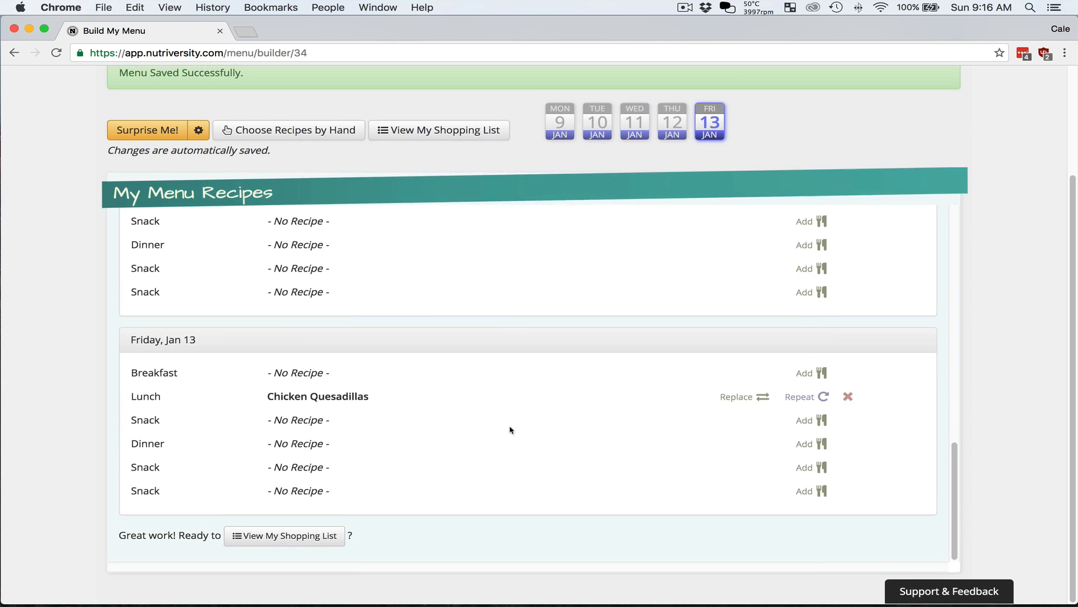
Configure Surprise Me to use Most Popular recipes with Require Some Repeats and the current diet (Zone Diet - No Trans Fat)
scroll(1006, 426, "up", 3)
scroll(867, 434, "up", 12)
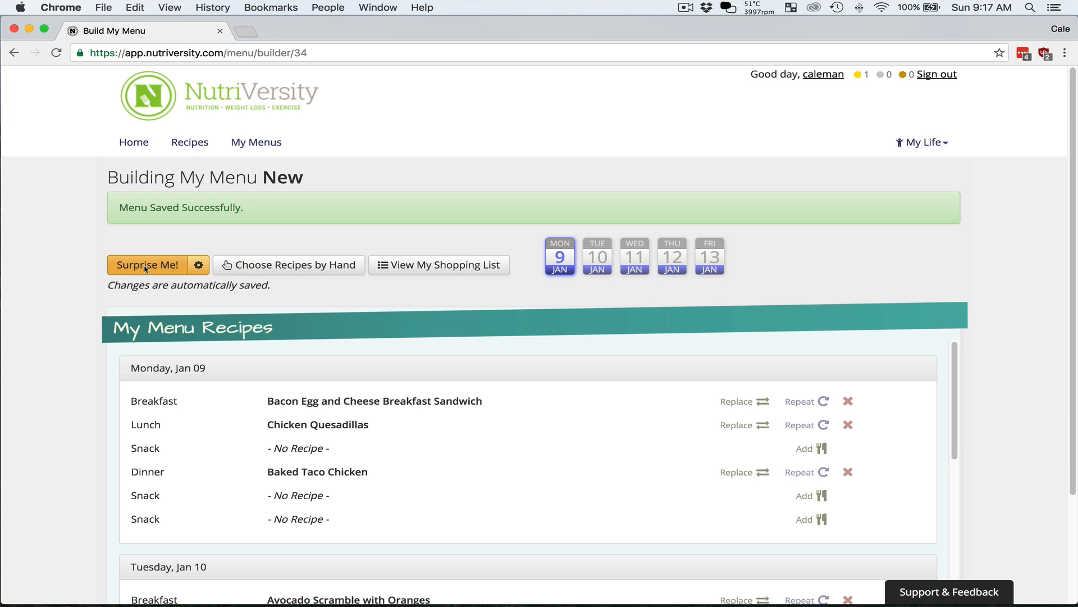
left_click(199, 265)
left_click(206, 294)
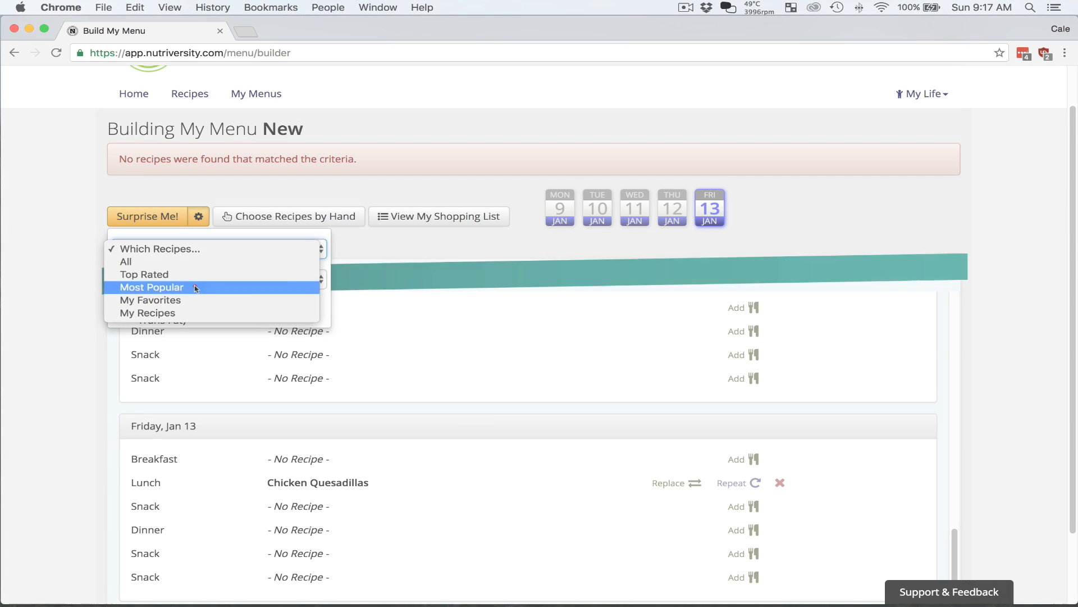
left_click(196, 289)
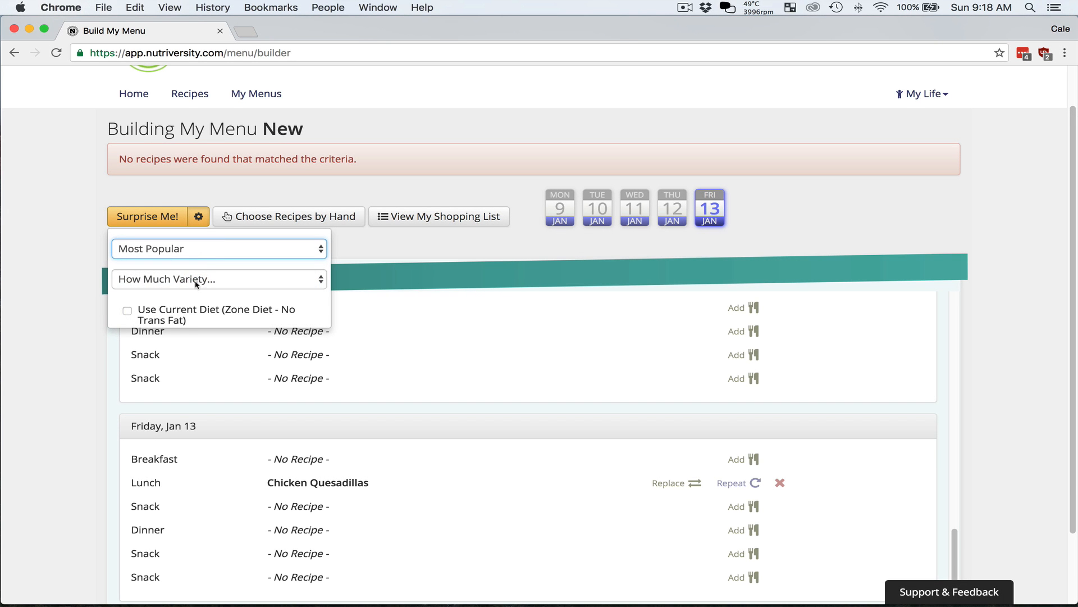
left_click(198, 281)
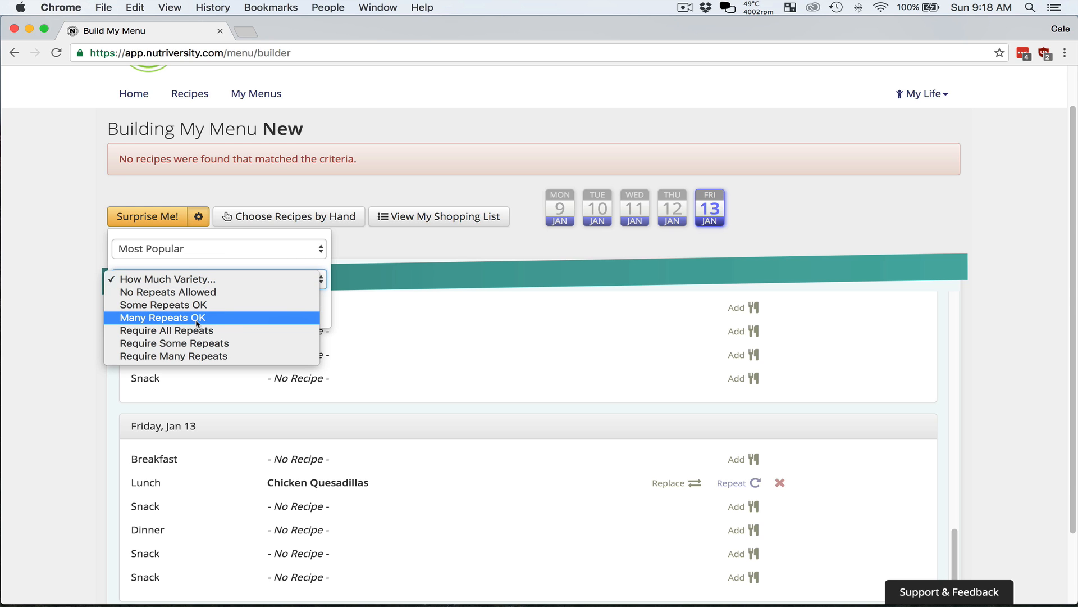
left_click(204, 344)
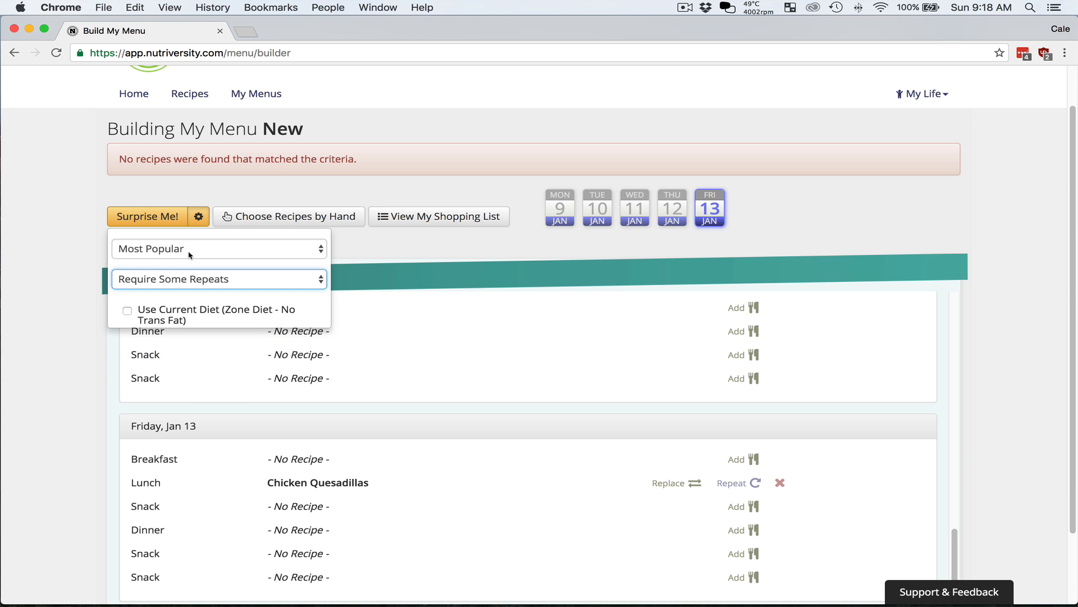
left_click(181, 310)
Fill the menu's empty meals with Surprise Me and review the recipes from Monday through Friday, Jan 13
left_click(161, 217)
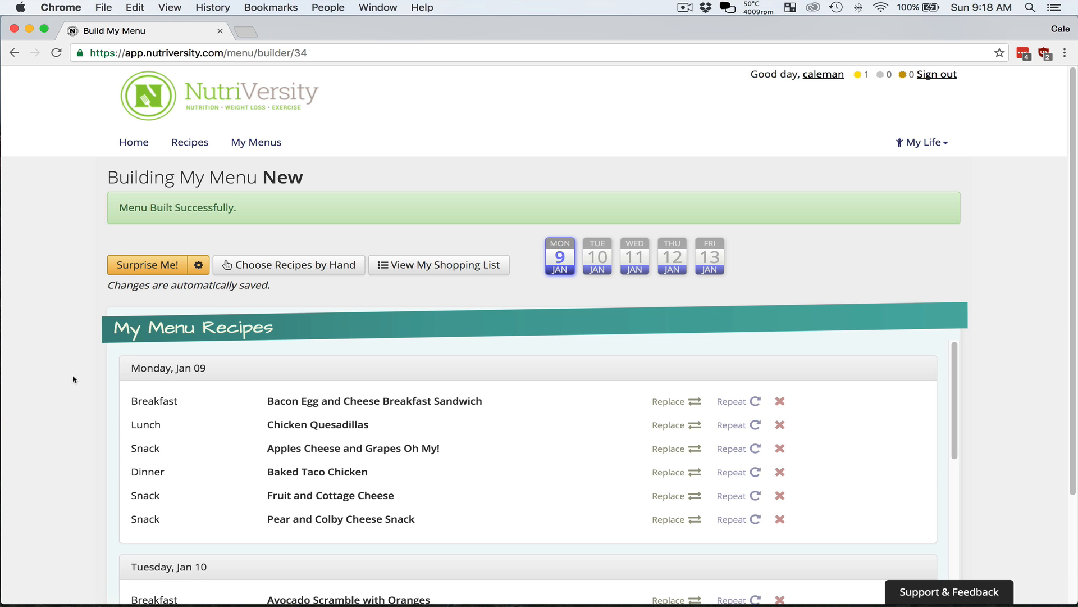
scroll(111, 384, "down", 3)
scroll(111, 384, "down", 8)
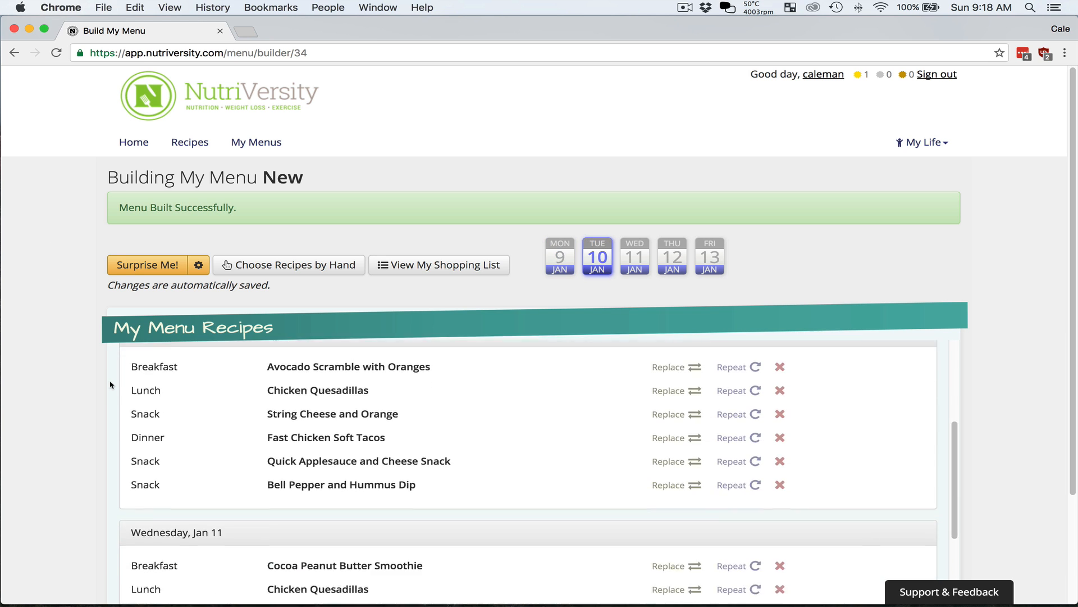
scroll(849, 468, "down", 5)
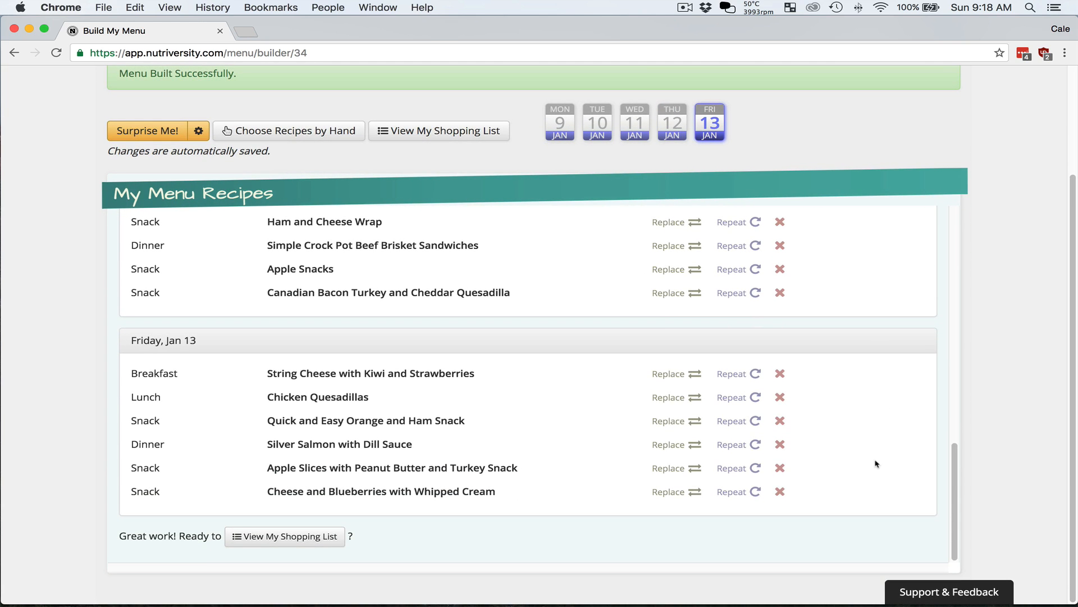
Repeat Tuesday's Avocado Scramble with Oranges for all breakfasts and replace Wednesday's breakfast with a new suggestion, Egg White and Cheese Breakfast Burrito
scroll(877, 464, "up", 12)
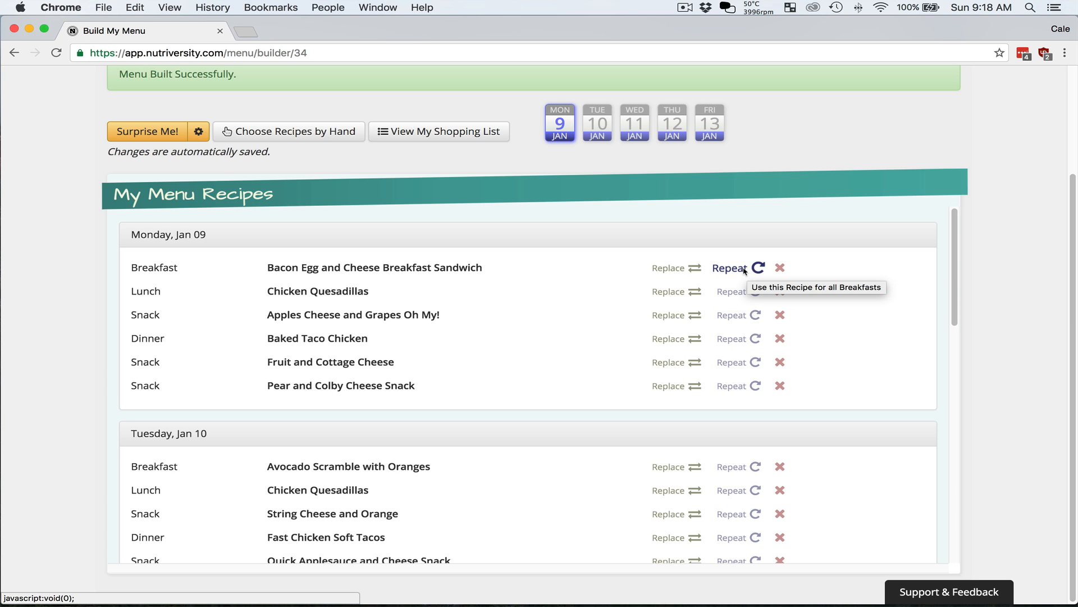
left_click(732, 467)
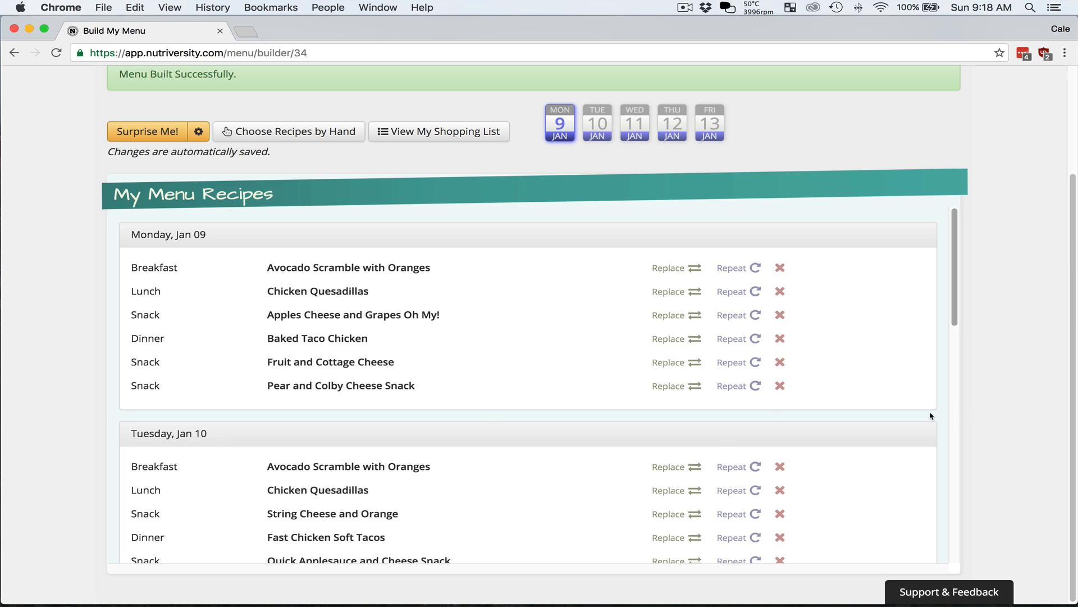
scroll(930, 416, "down", 5)
scroll(924, 421, "down", 1)
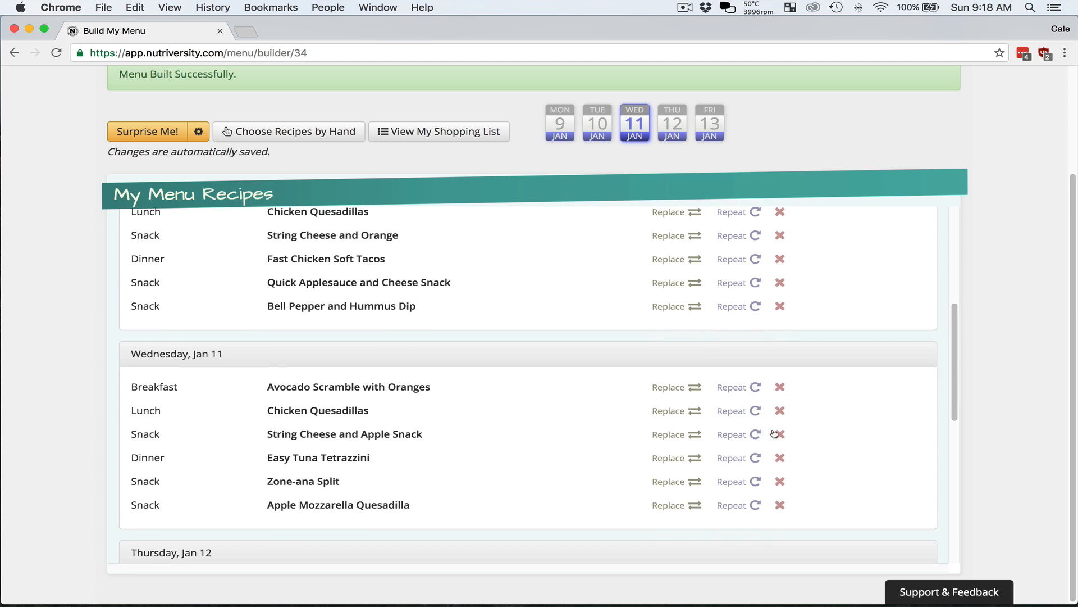
left_click(681, 388)
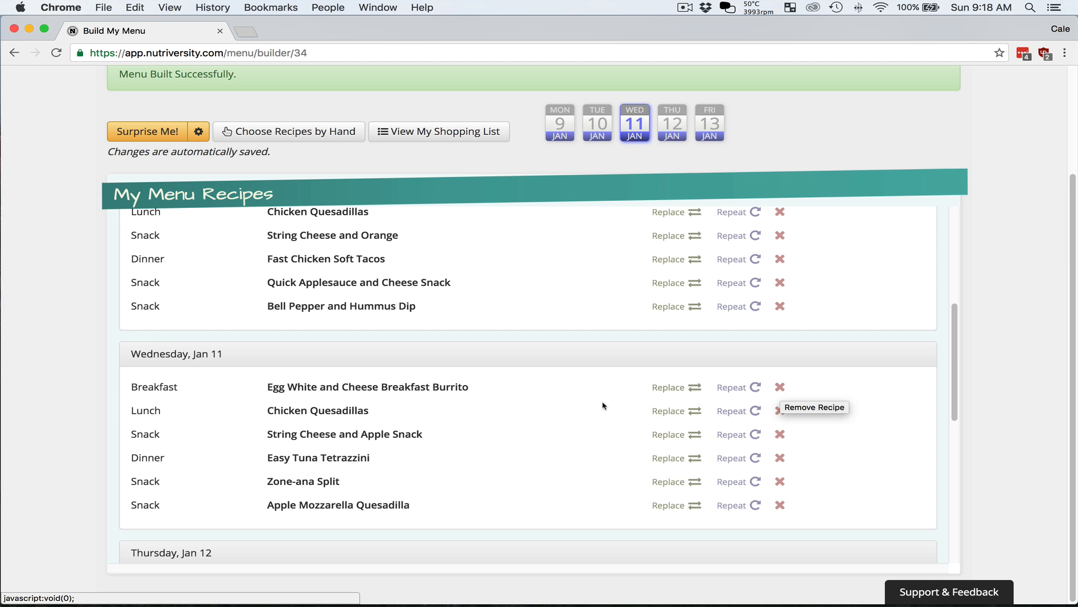
Repeat Monday's Apples Cheese and Grapes Oh My! for all snacks and check the snacks on the following days
scroll(603, 406, "up", 8)
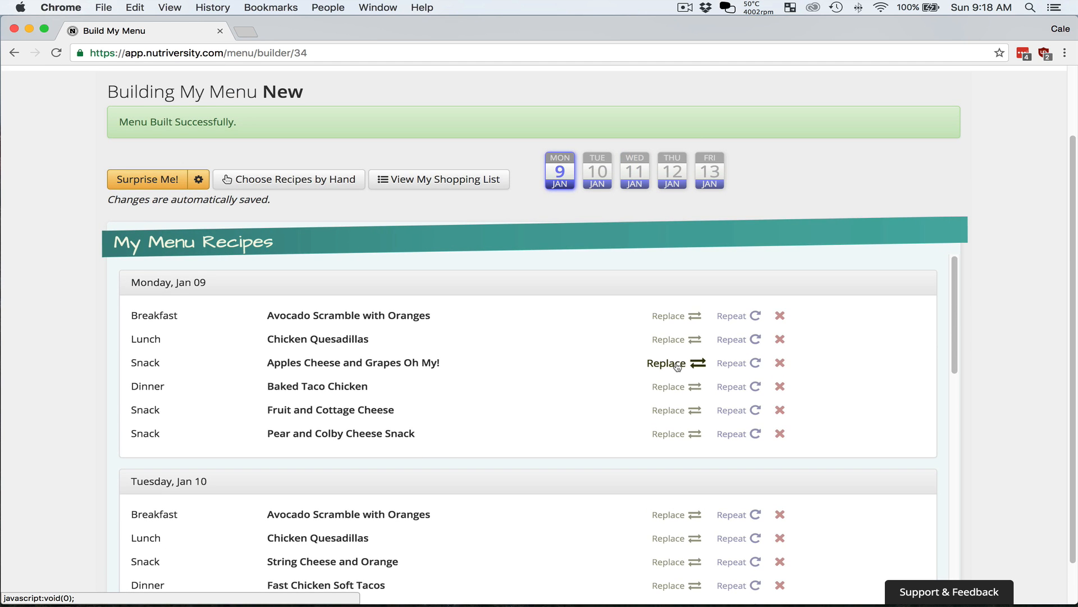
left_click(738, 366)
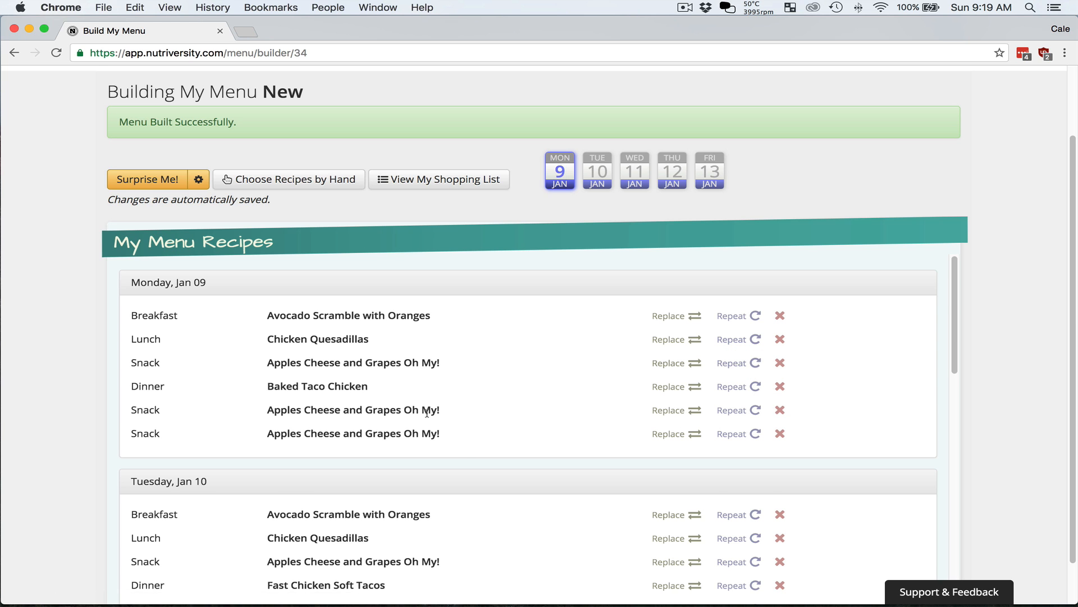
scroll(464, 443, "down", 5)
scroll(464, 446, "down", 2)
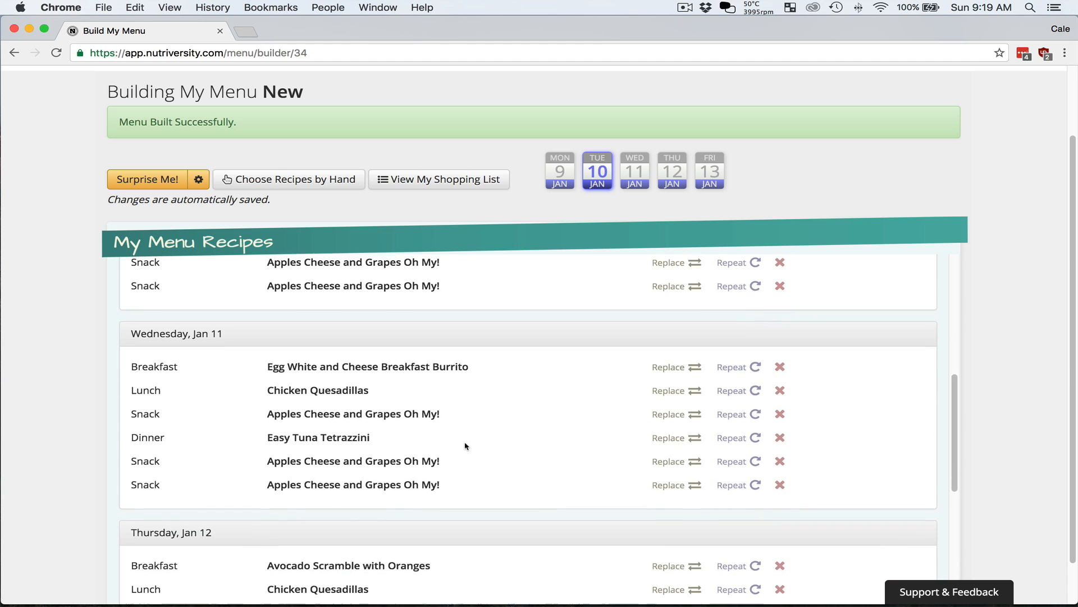
scroll(465, 446, "up", 5)
scroll(464, 446, "up", 2)
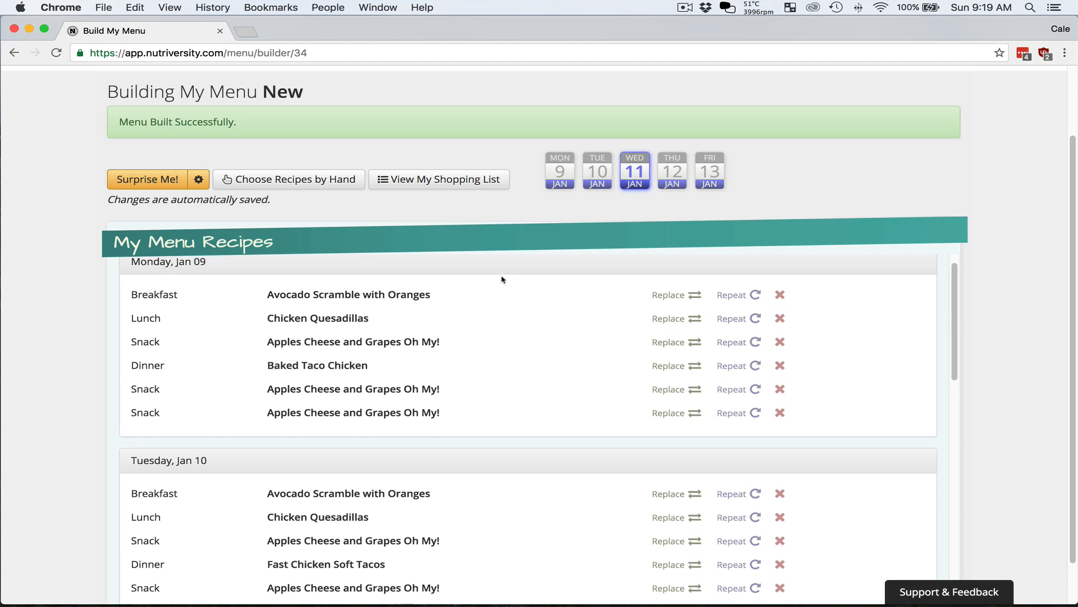
Review the menu's shopping list through all its aisles and open Support & Feedback
left_click(450, 180)
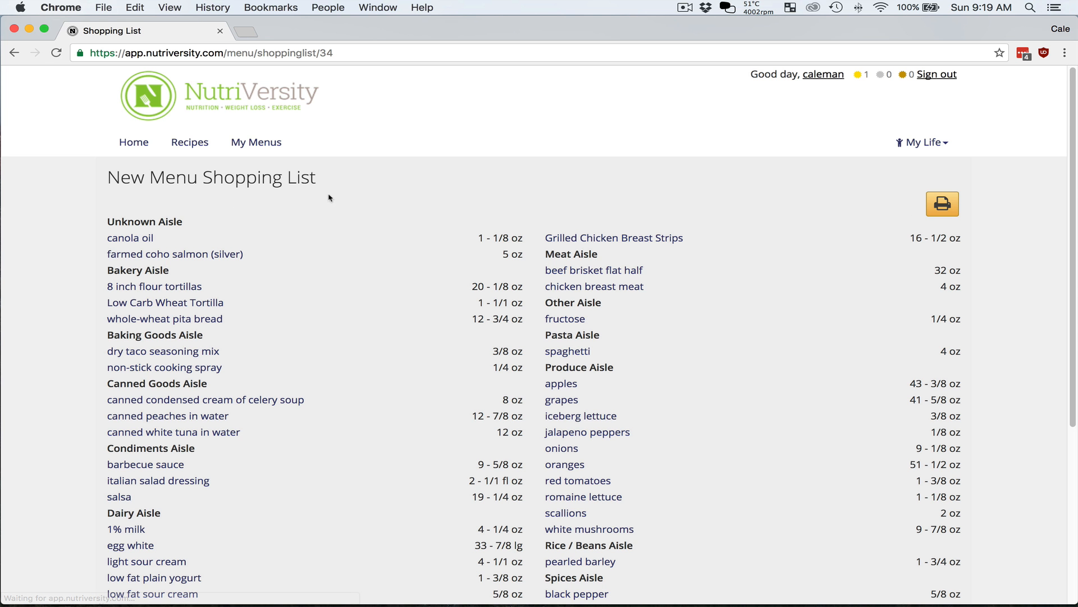
scroll(72, 325, "down", 3)
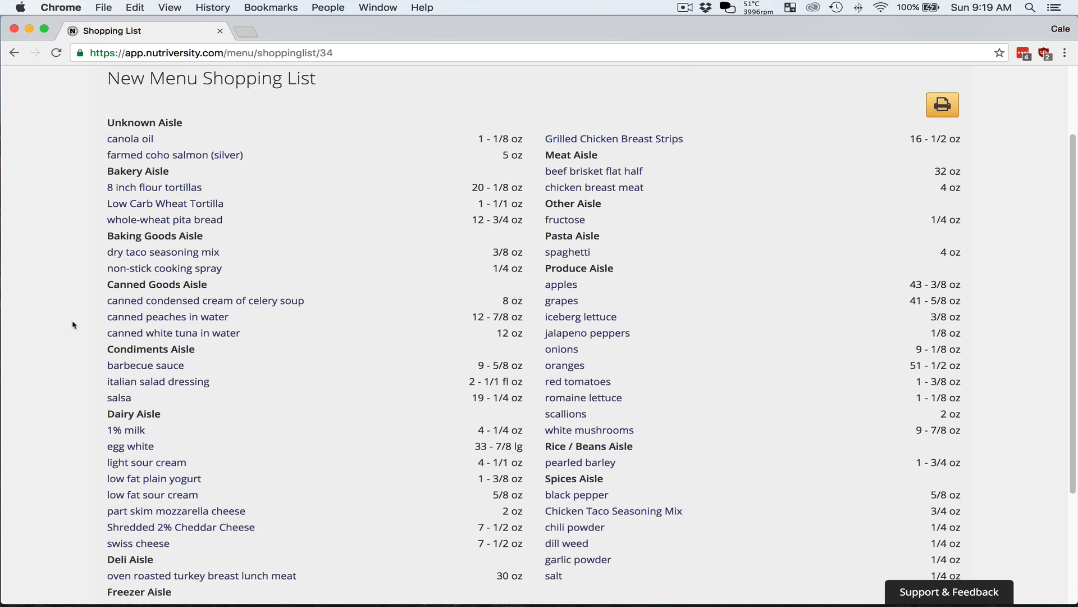
scroll(72, 323, "down", 1)
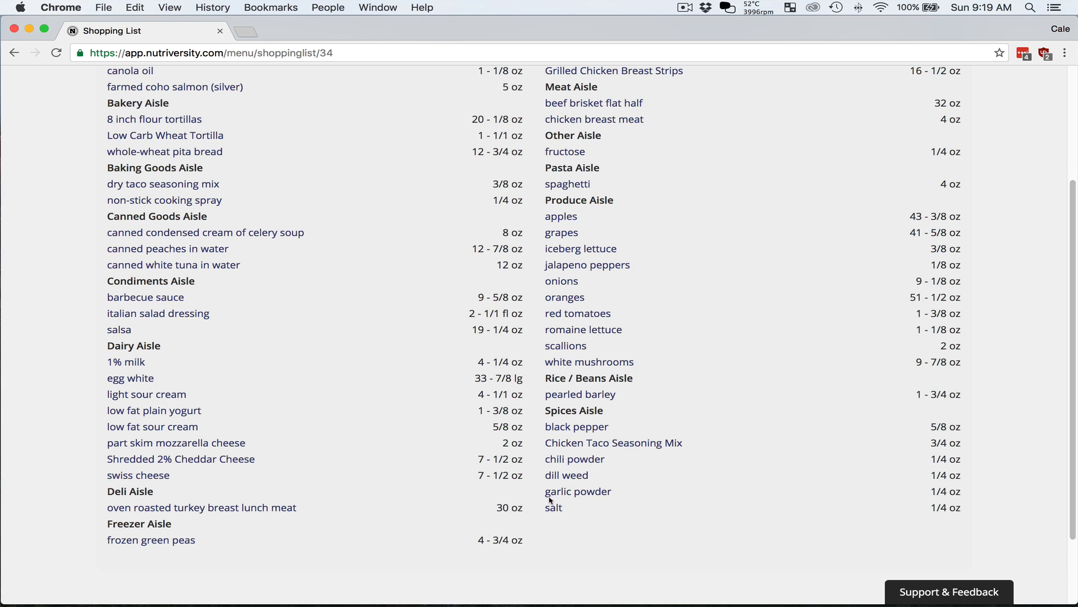
scroll(760, 541, "up", 4)
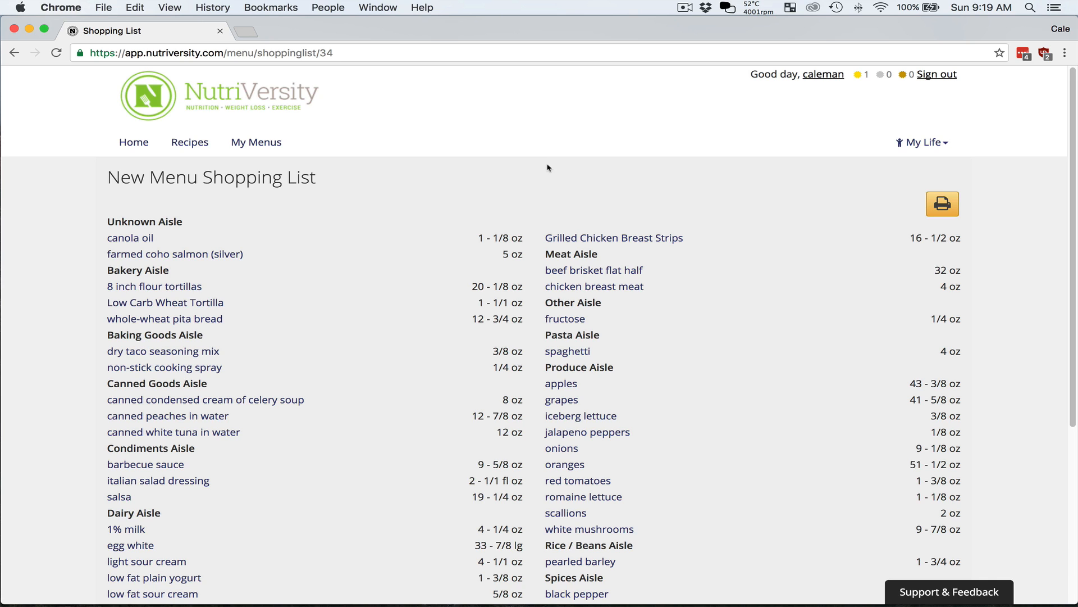
left_click(975, 596)
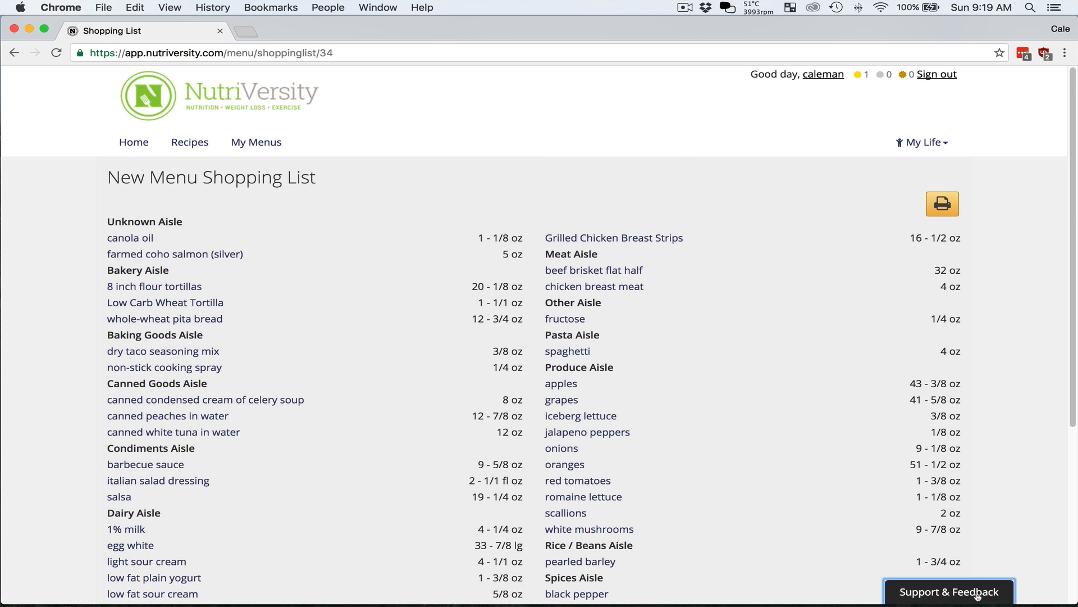